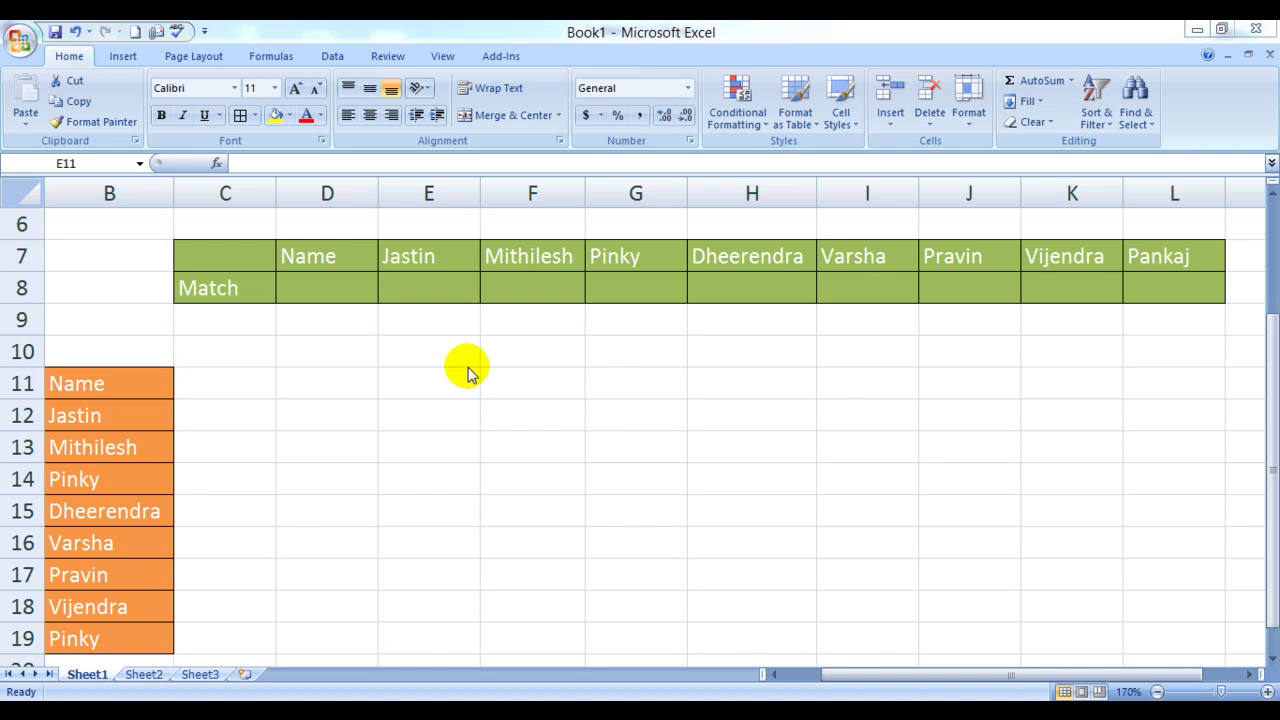
# Step: Review the names across row 7 and the Name list in column B
pyautogui.click(335, 257)
pyautogui.press('Right')
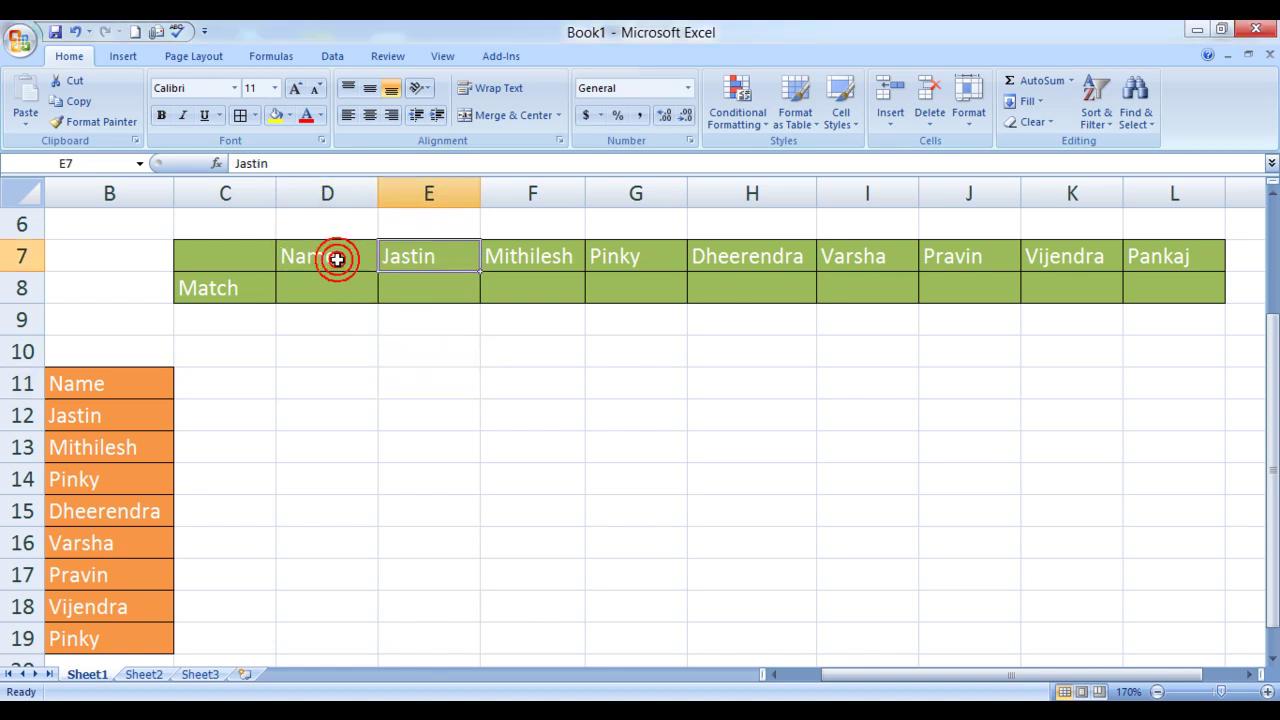
pyautogui.press('Right')
pyautogui.press('Right')
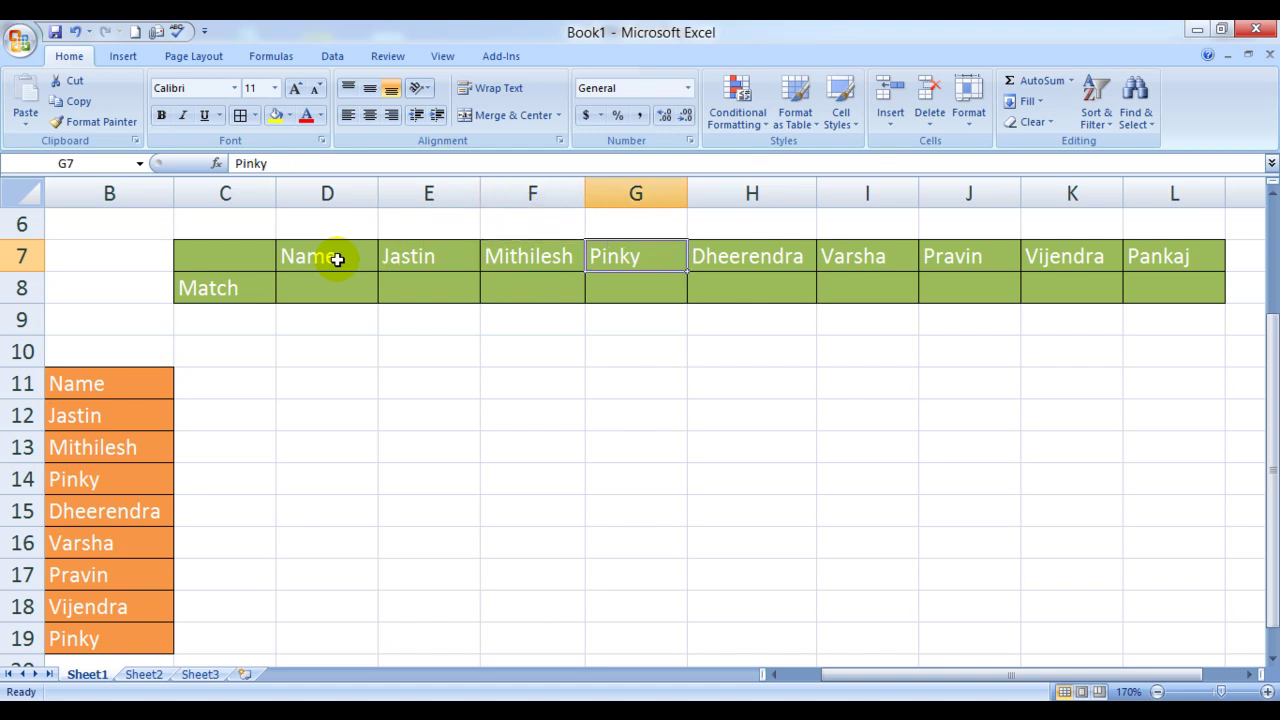
pyautogui.press('Right')
pyautogui.press('Right')
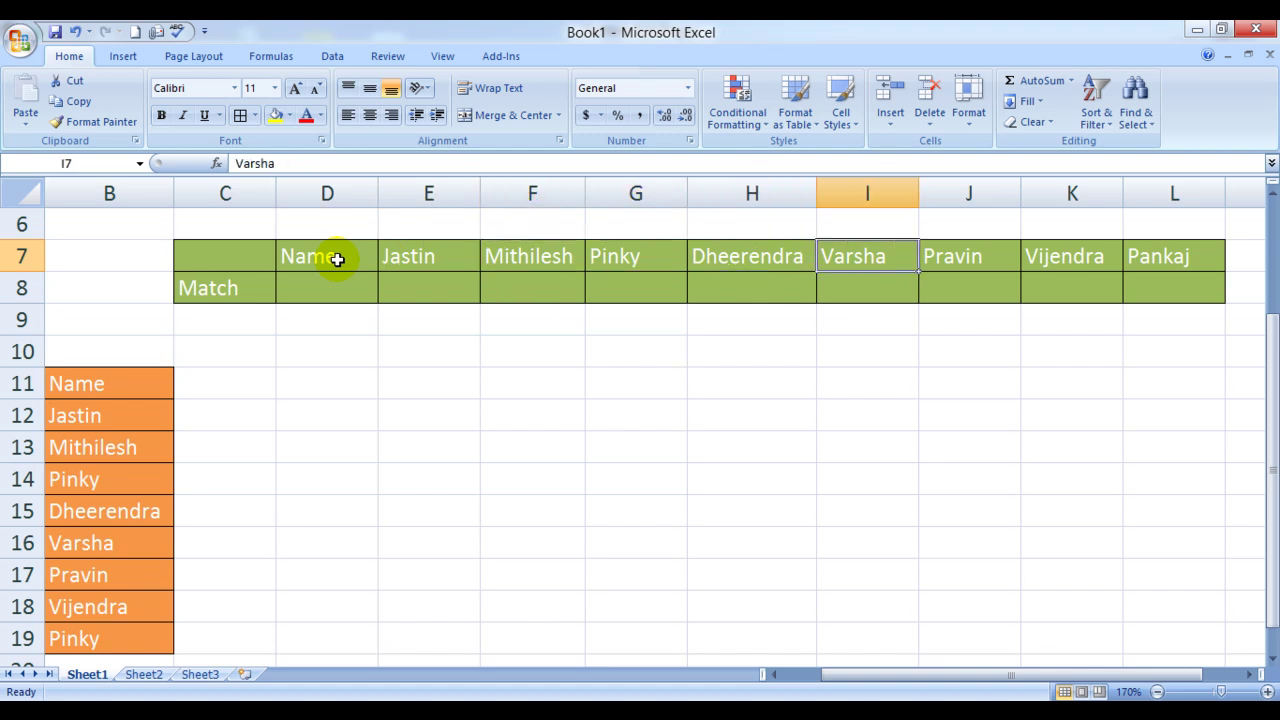
pyautogui.press('Right')
pyautogui.press('Right')
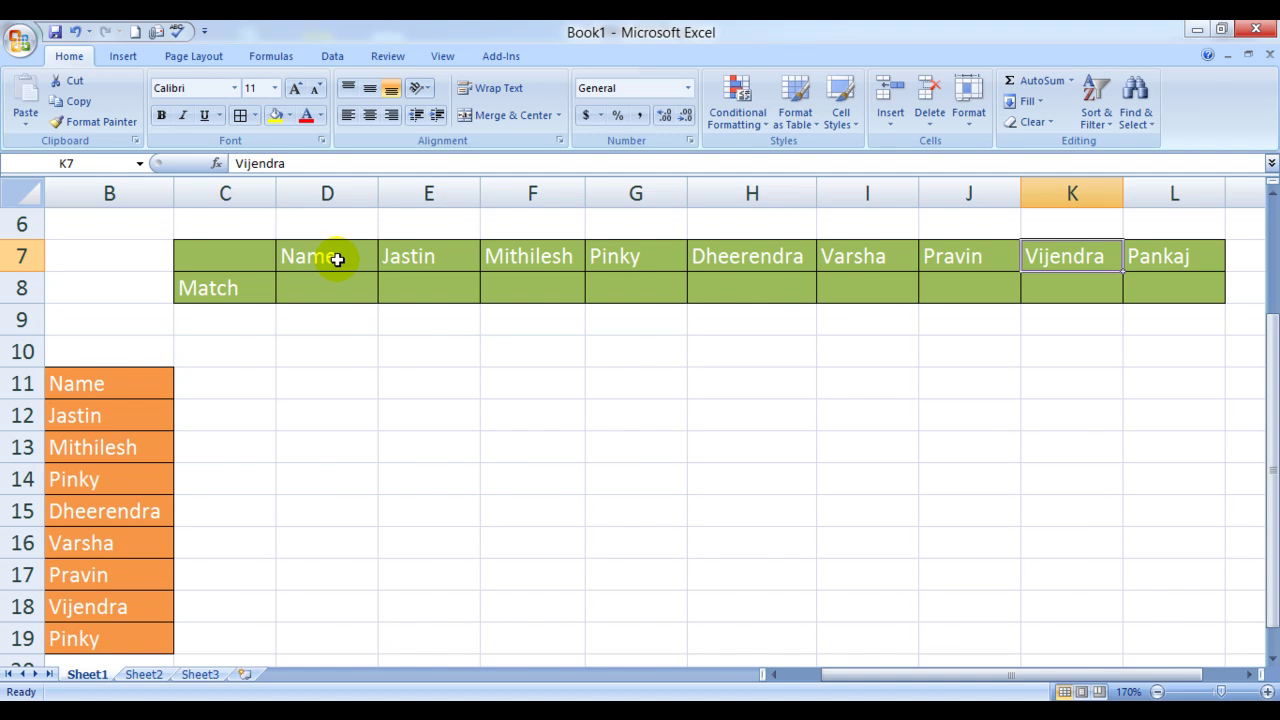
pyautogui.press('Right')
pyautogui.press('Left')
pyautogui.press('Left')
pyautogui.press('Left')
pyautogui.press('Left')
pyautogui.press('Left')
pyautogui.press('Left')
pyautogui.press('Left')
pyautogui.press('Left')
pyautogui.press('Left')
pyautogui.press('Left')
pyautogui.press('Down')
pyautogui.press('Down')
pyautogui.press('Down')
pyautogui.press('Down')
pyautogui.press('Down')
pyautogui.press('Down')
pyautogui.press('Down')
pyautogui.press('Down')
pyautogui.press('Down')
pyautogui.press('Down')
pyautogui.press('Down')
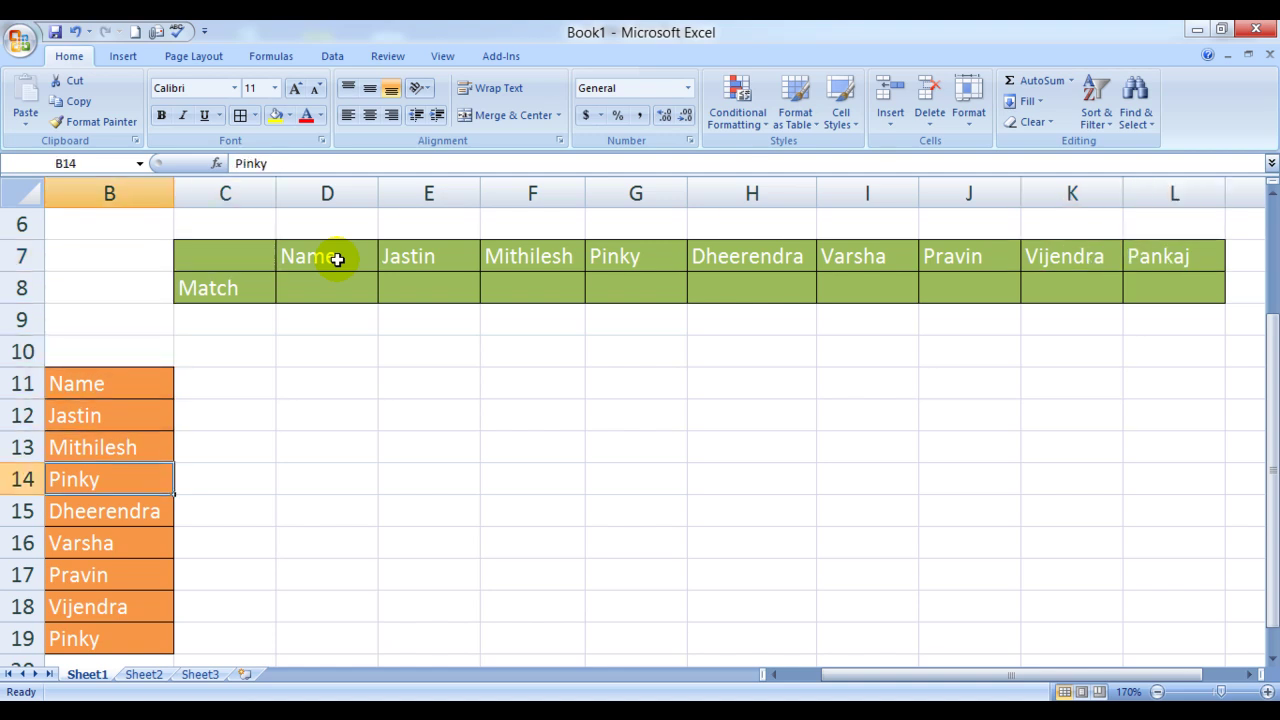
pyautogui.press('Up')
pyautogui.press('Up')
pyautogui.press('Up')
pyautogui.press('Up')
pyautogui.press('Up')
pyautogui.press('Up')
pyautogui.press('Up')
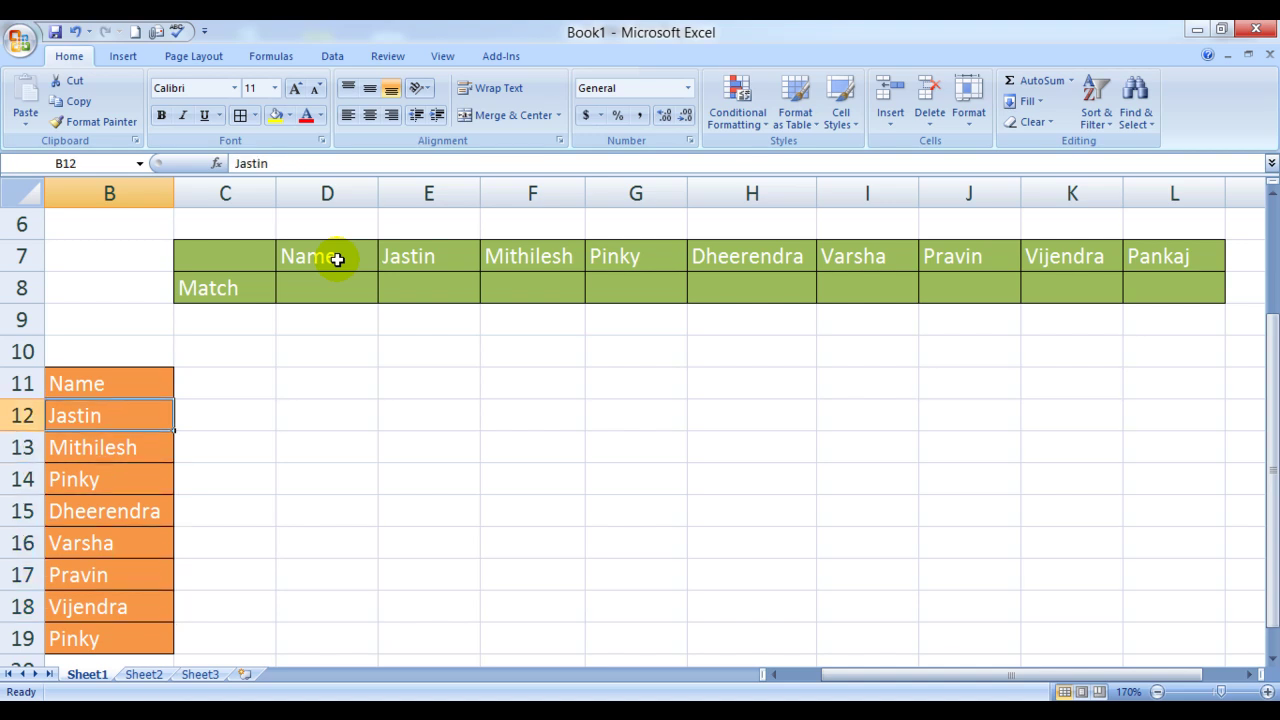
pyautogui.press('Down')
pyautogui.press('Down')
pyautogui.press('Down')
pyautogui.press('Down')
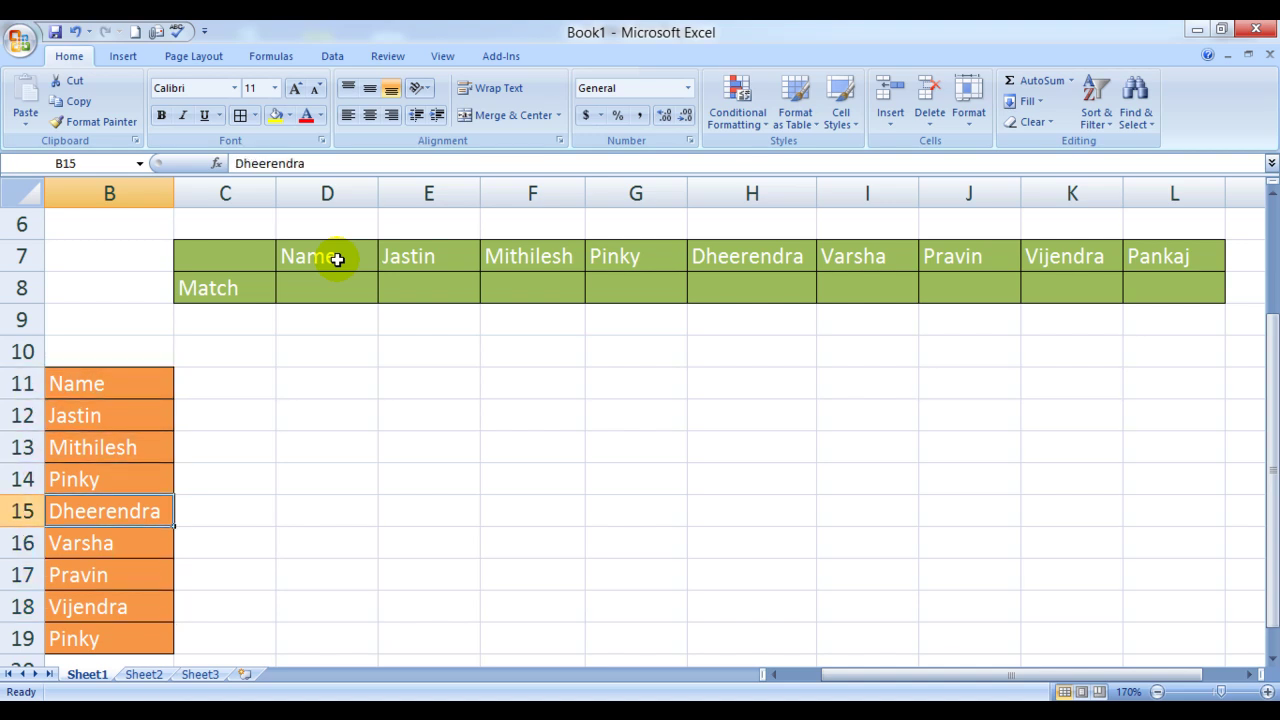
# Step: Enter =MATCH(E7,B12:B19,0) in E8 to find Jastin's exact position
pyautogui.click(422, 289)
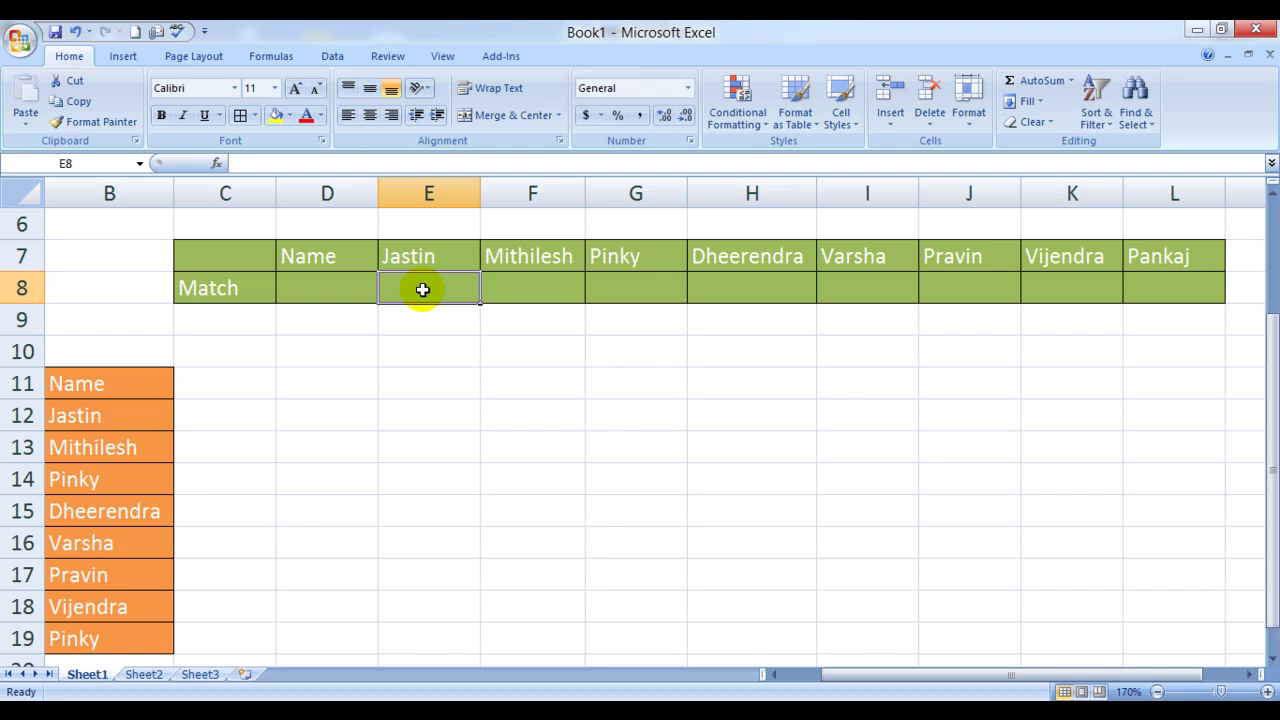
pyautogui.press('Left')
pyautogui.press('Right')
pyautogui.write('=mat')
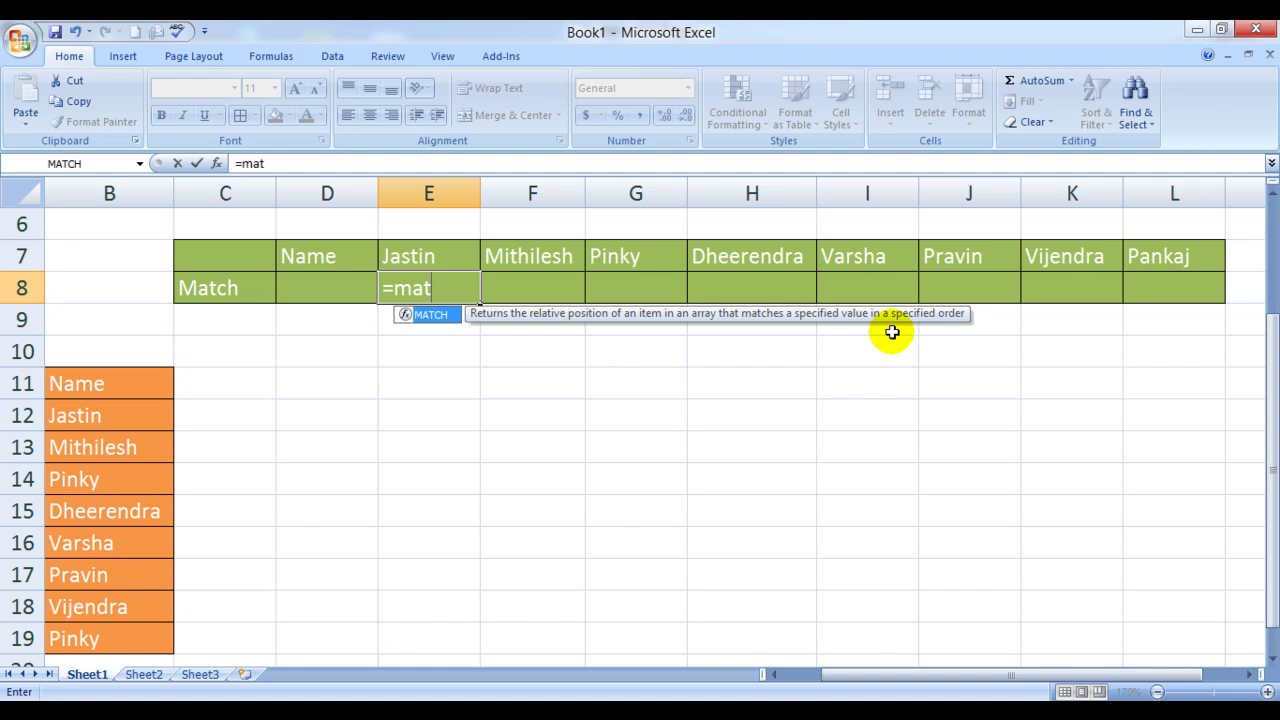
pyautogui.press('Tab')
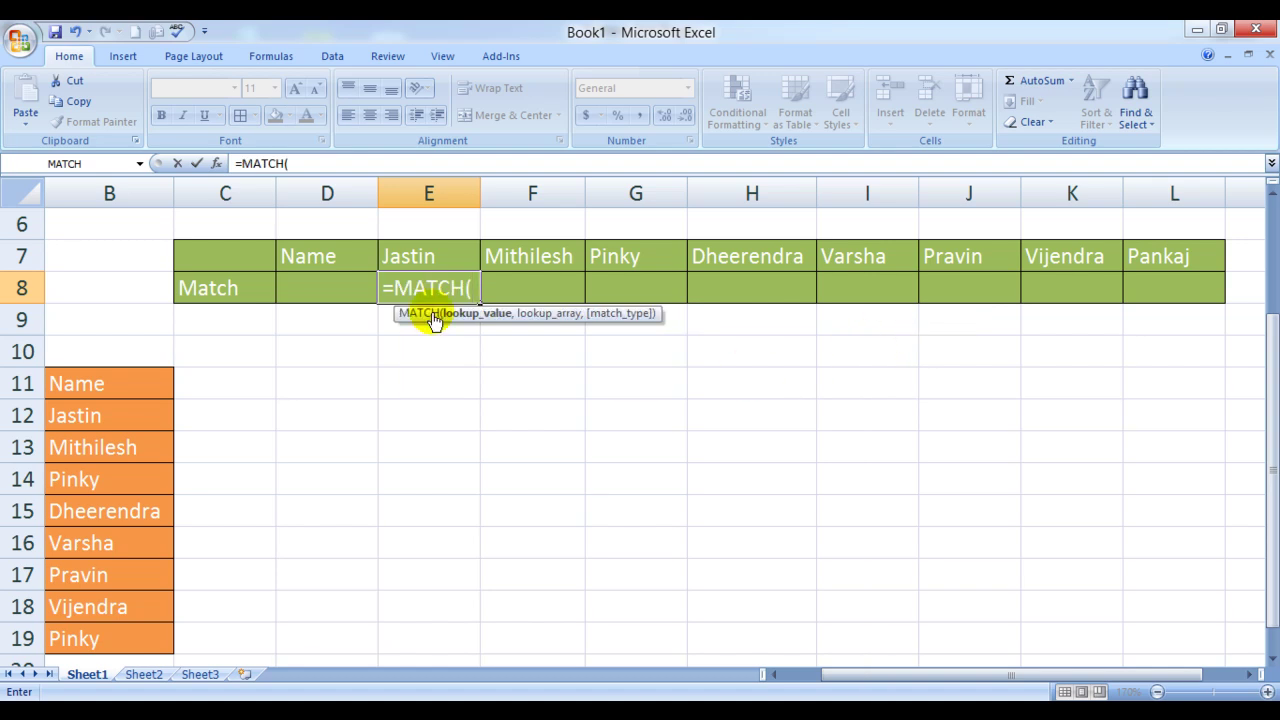
pyautogui.click(413, 258)
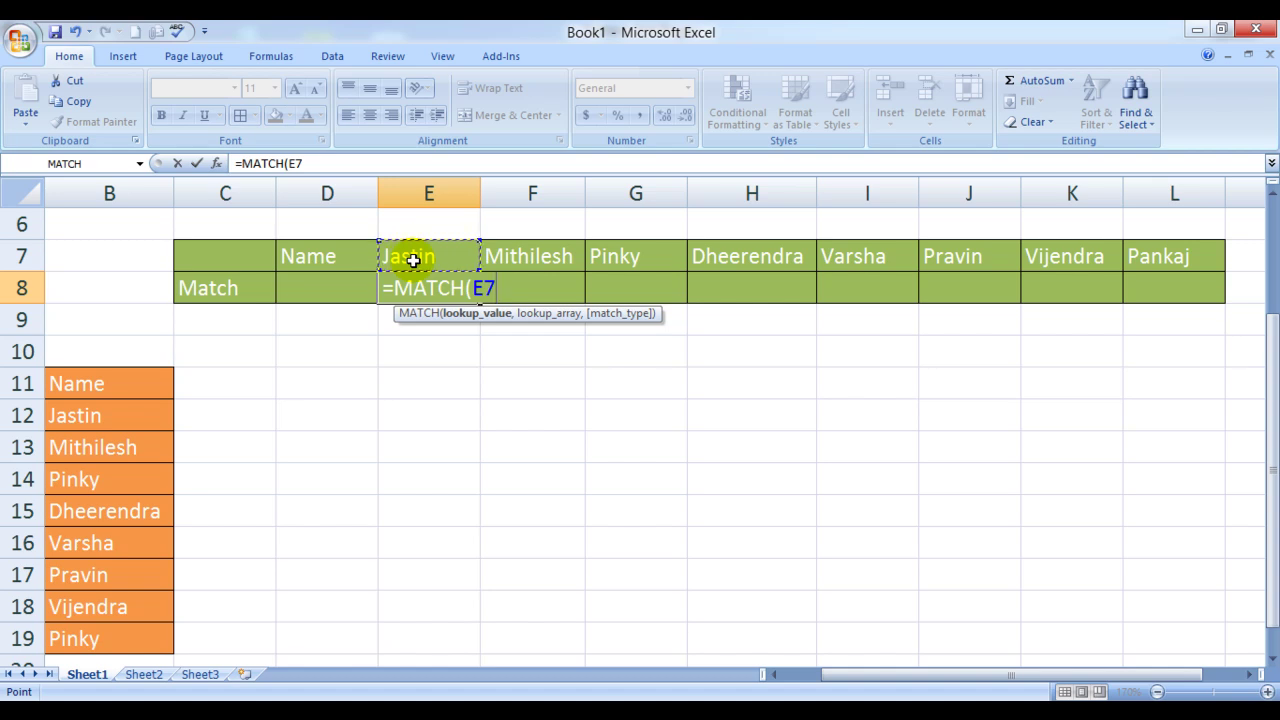
pyautogui.write(',')
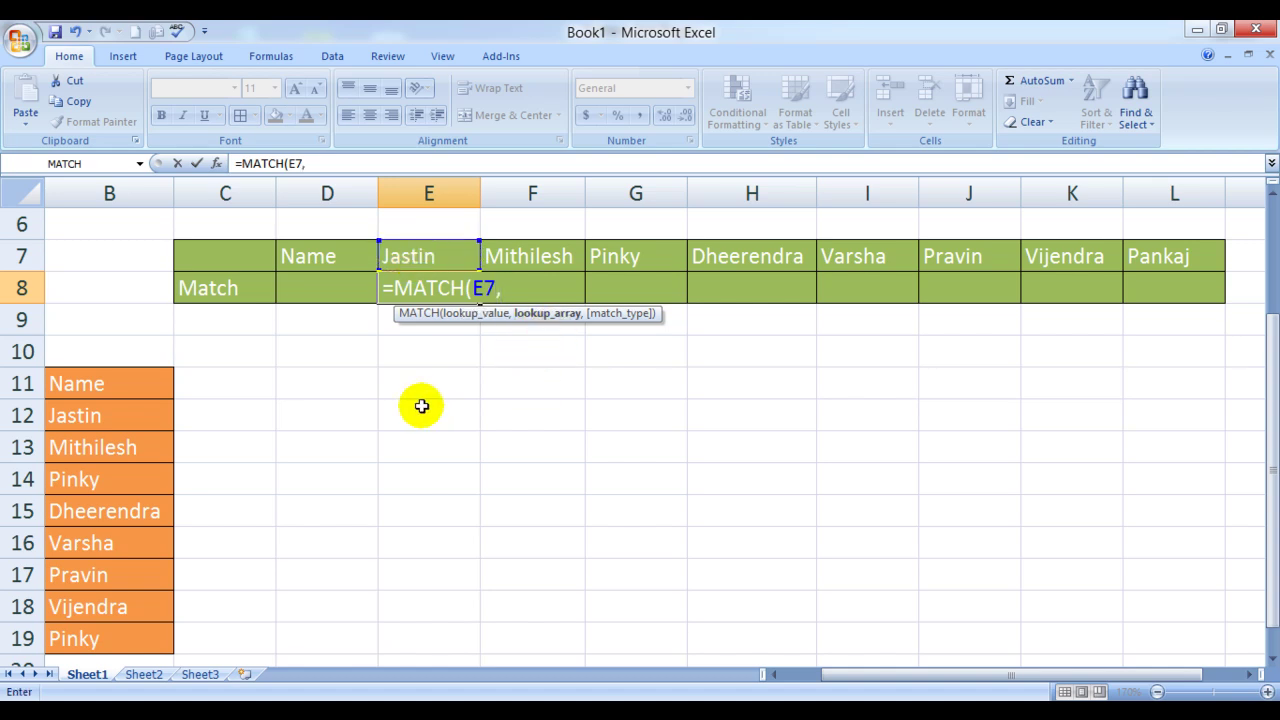
pyautogui.click(134, 415)
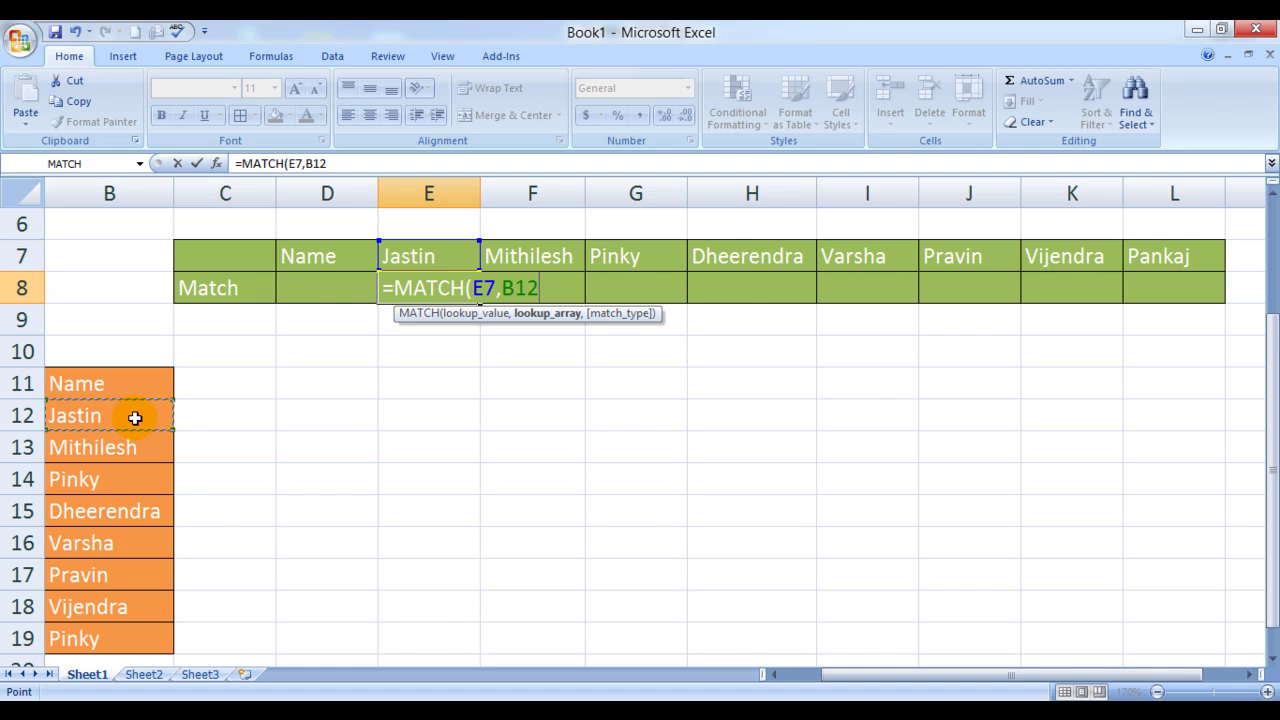
pyautogui.hotkey('shift', 'Down')
pyautogui.hotkey('shift', 'Down')
pyautogui.hotkey('shift', 'Down')
pyautogui.hotkey('shift', 'Down')
pyautogui.hotkey('shift', 'Down')
pyautogui.hotkey('shift', 'Down')
pyautogui.hotkey('shift', 'Down')
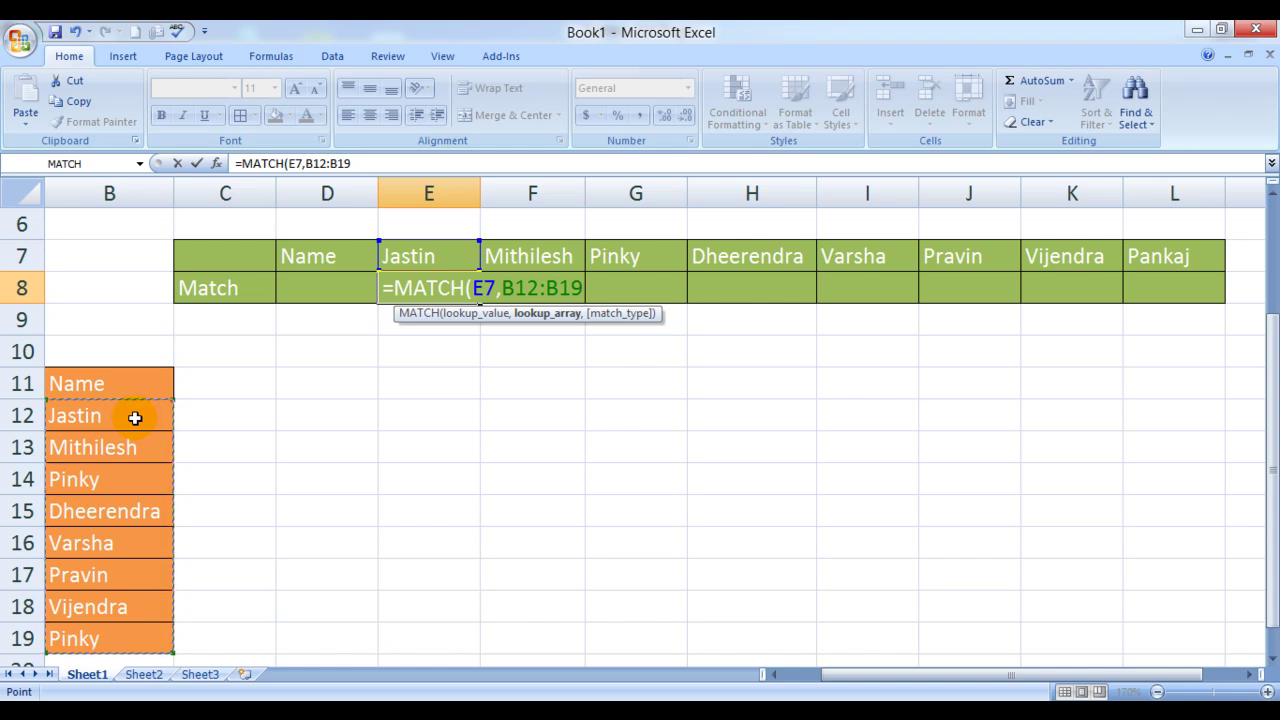
pyautogui.write(',')
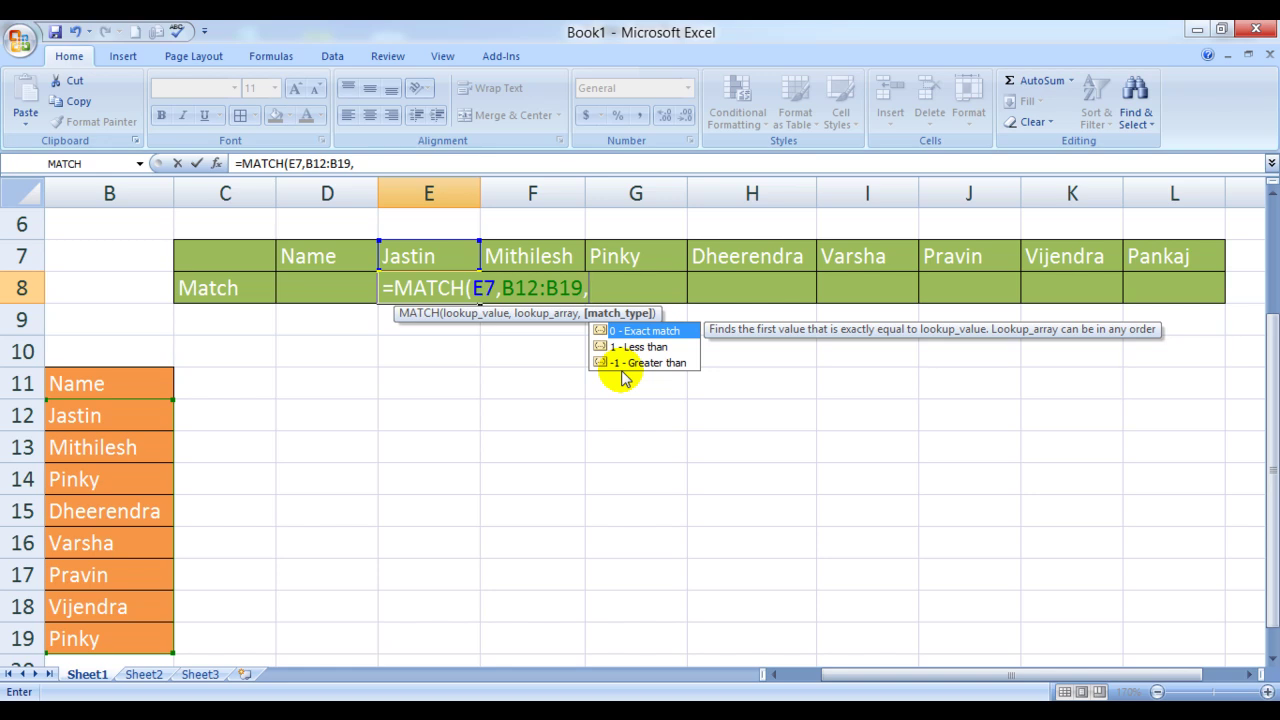
pyautogui.write('0)')
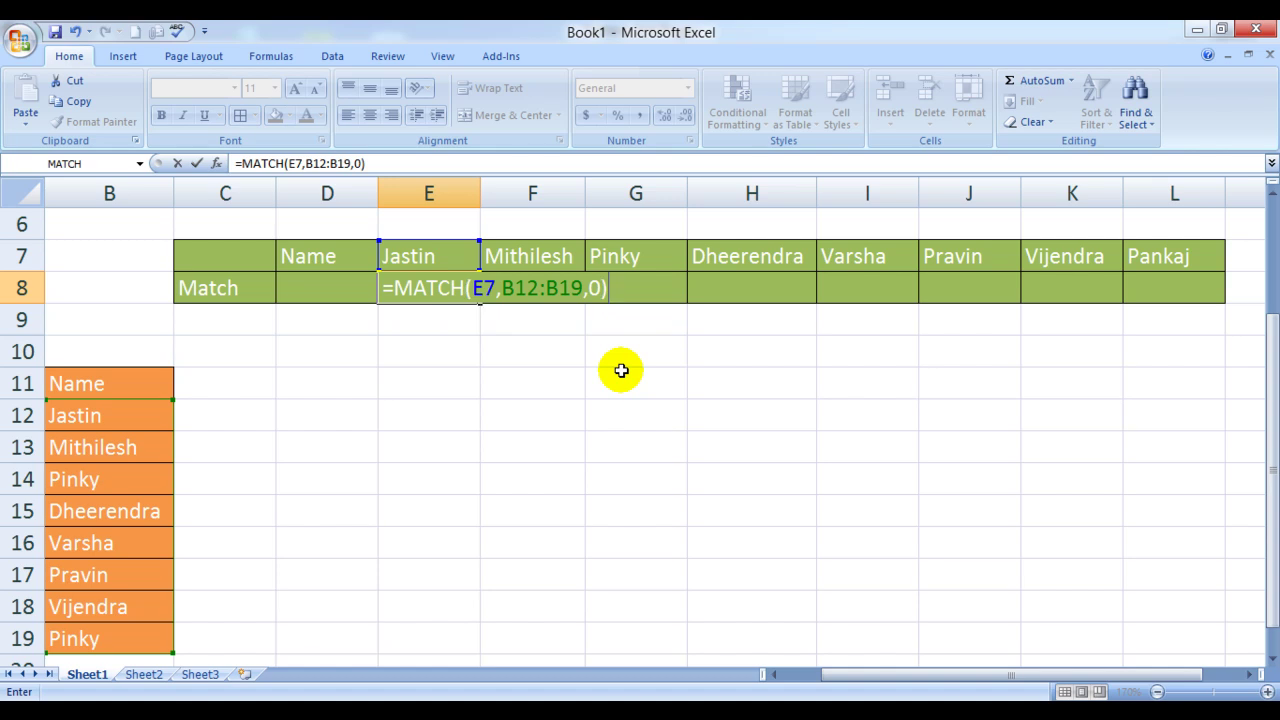
pyautogui.press('Return')
pyautogui.press('Up')
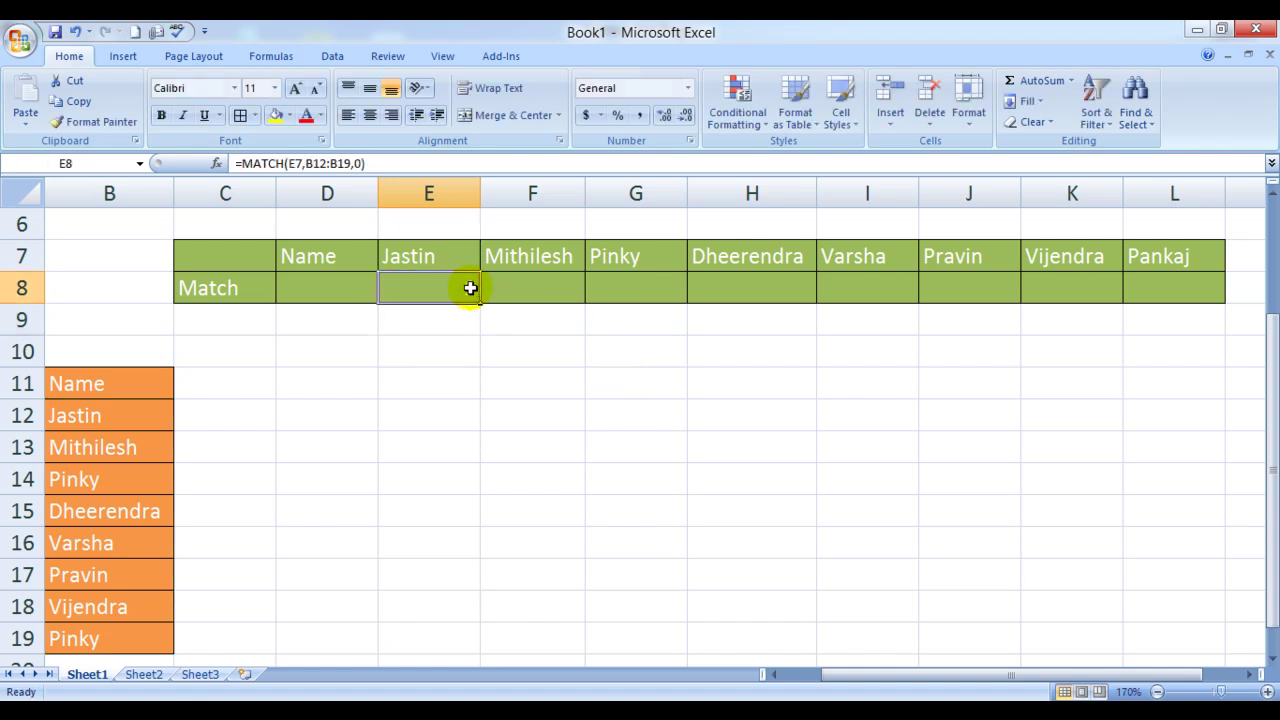
pyautogui.click(107, 418)
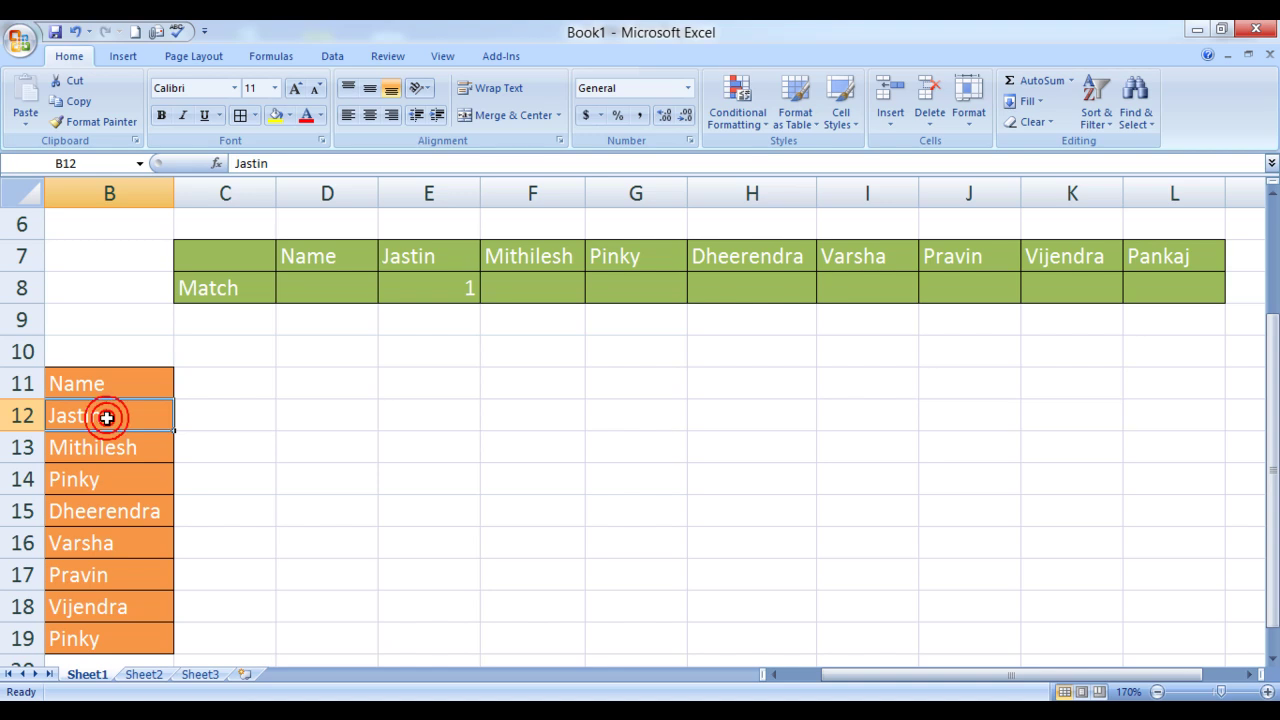
pyautogui.press('Up')
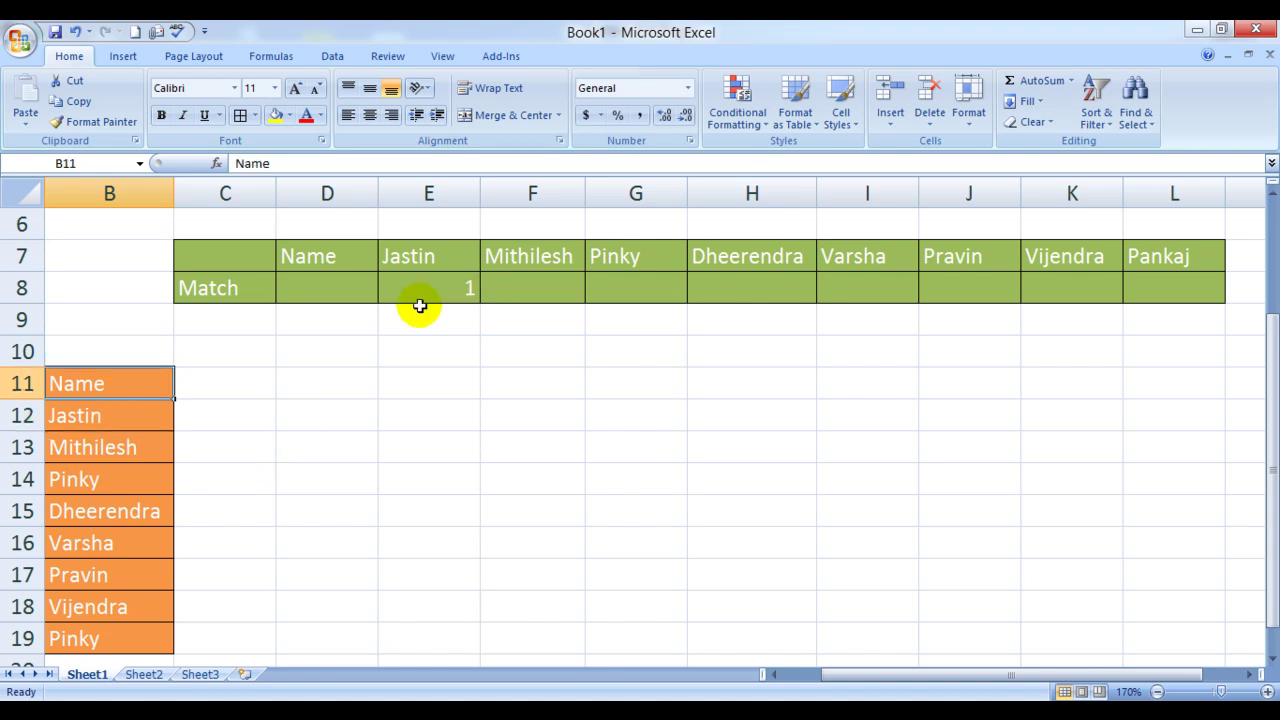
pyautogui.press('Up')
pyautogui.press('Right')
pyautogui.press('Right')
pyautogui.press('Right')
pyautogui.press('Up')
pyautogui.press('Up')
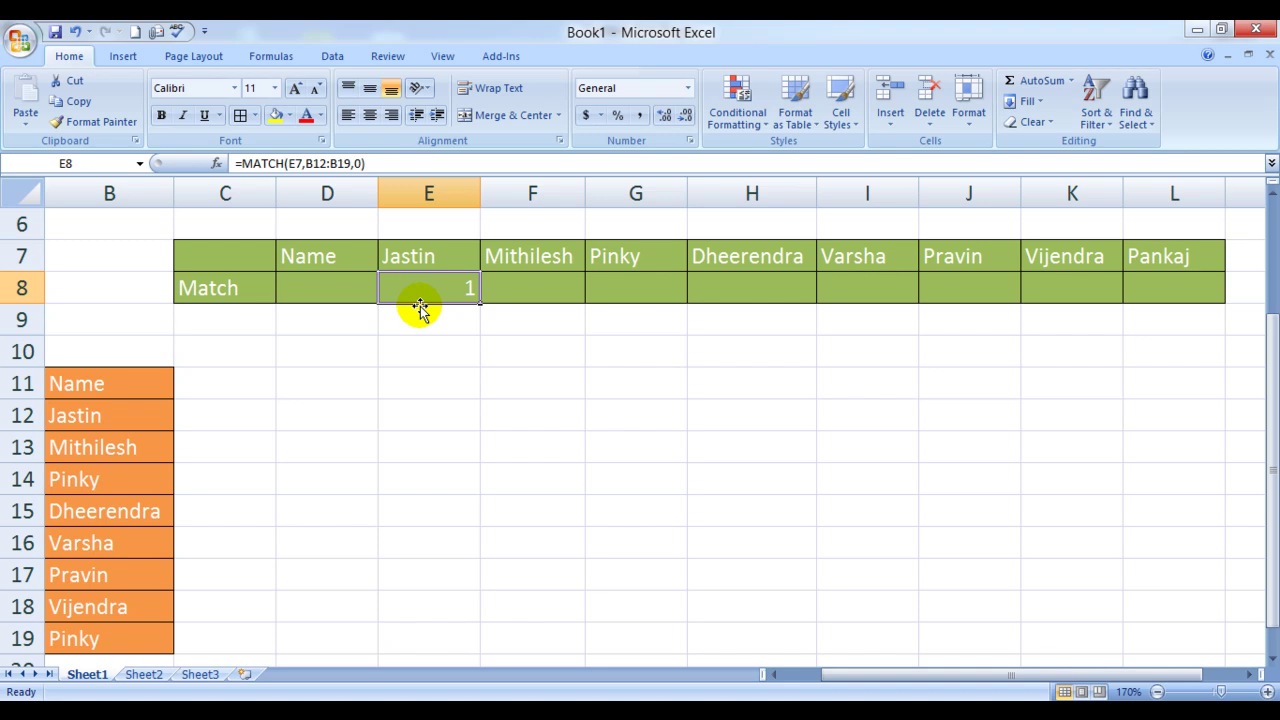
pyautogui.click(414, 256)
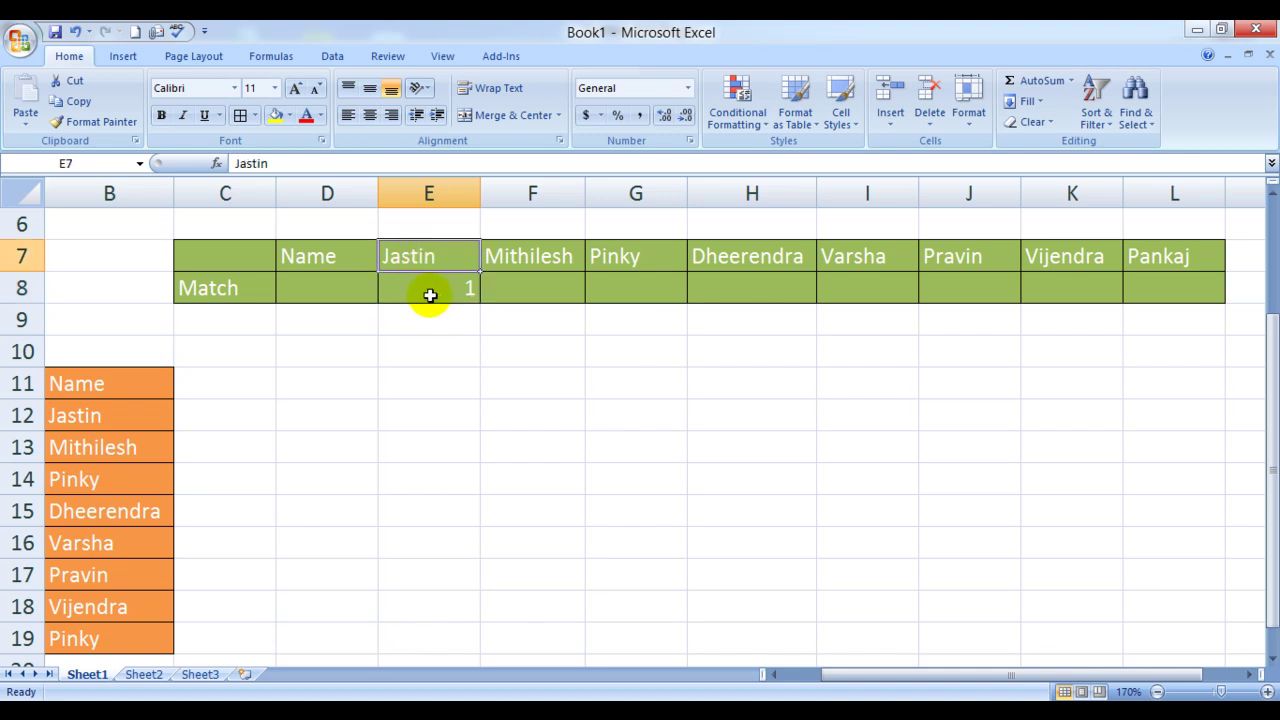
pyautogui.click(430, 290)
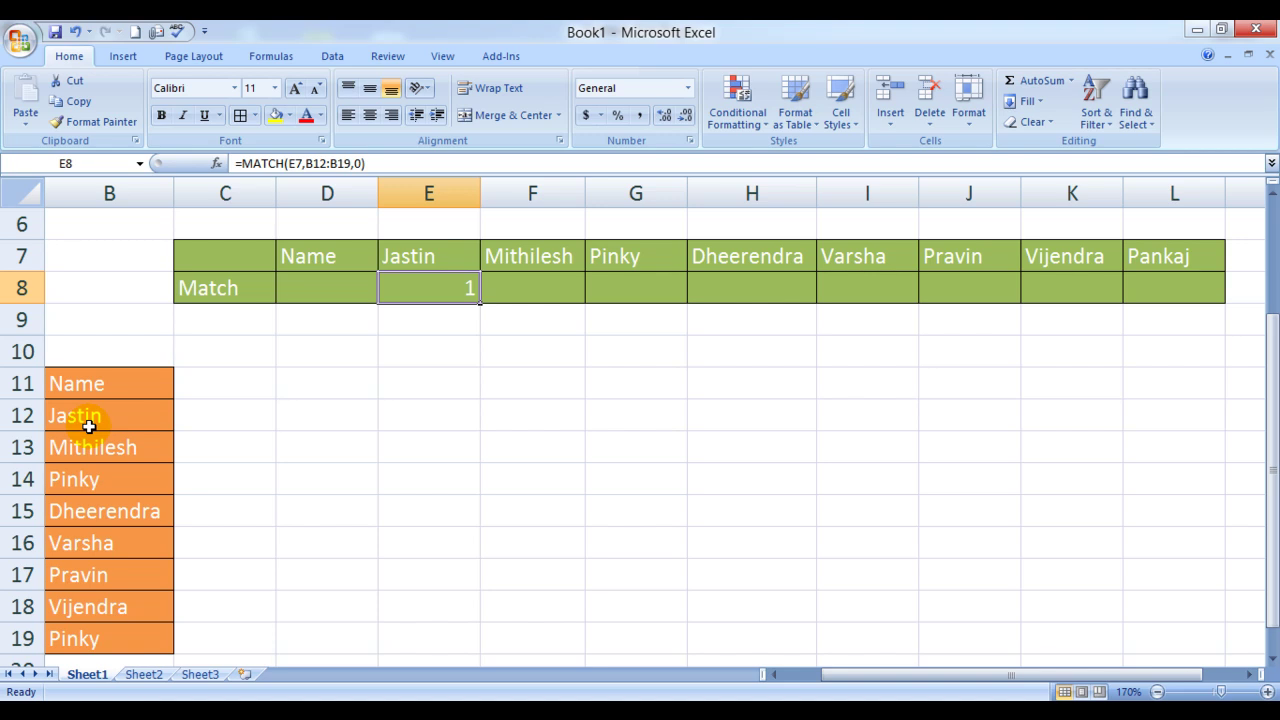
# Step: Change E8's lookup range to absolute $B$12:$B$19 and confirm it returns 1
pyautogui.press('F2')
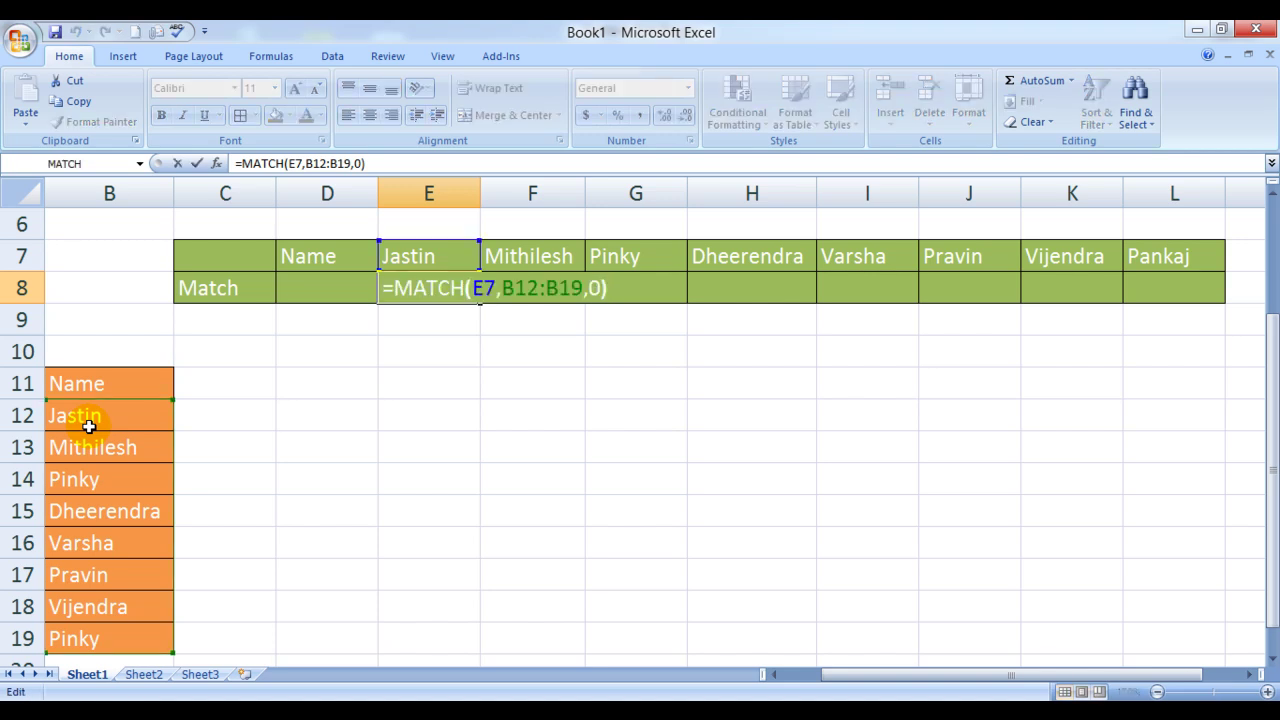
pyautogui.hotkey('shift', 'Left')
pyautogui.hotkey('shift', 'Left')
pyautogui.hotkey('shift', 'Left')
pyautogui.hotkey('shift', 'Left')
pyautogui.hotkey('shift', 'Left')
pyautogui.hotkey('shift', 'Left')
pyautogui.hotkey('shift', 'Left')
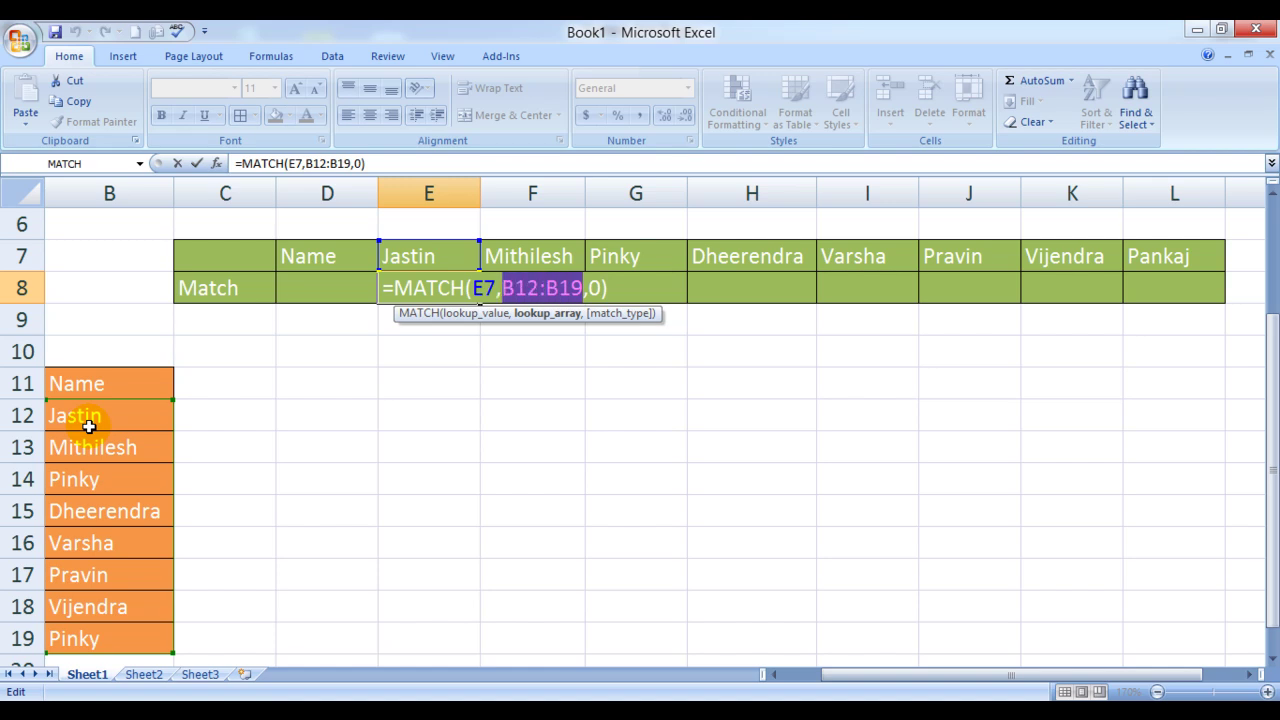
pyautogui.press('F4')
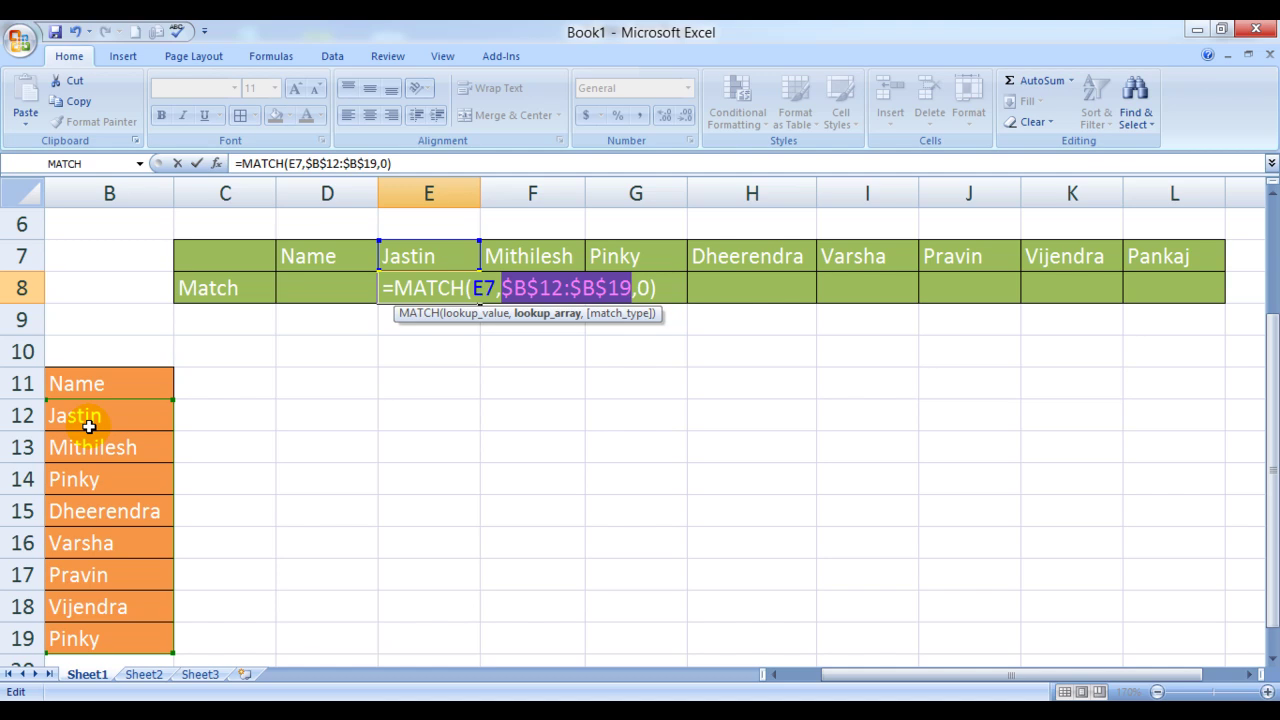
pyautogui.press('Return')
pyautogui.press('Up')
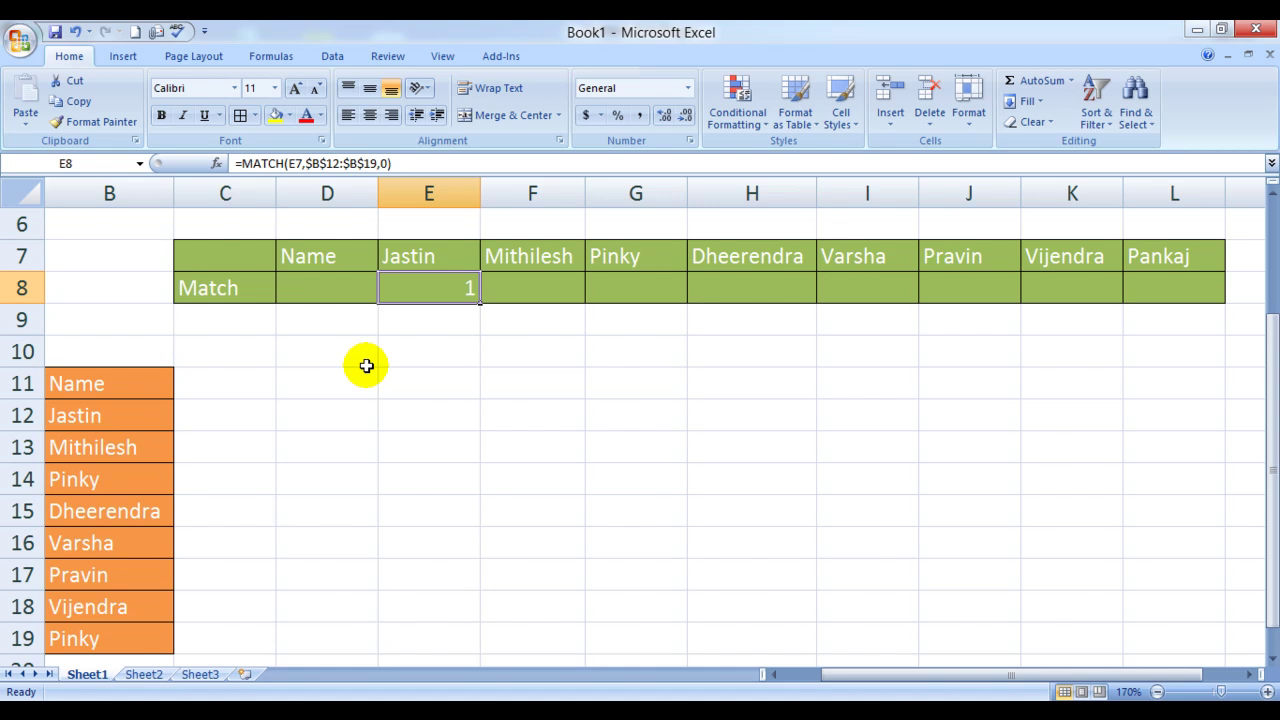
pyautogui.press('F2')
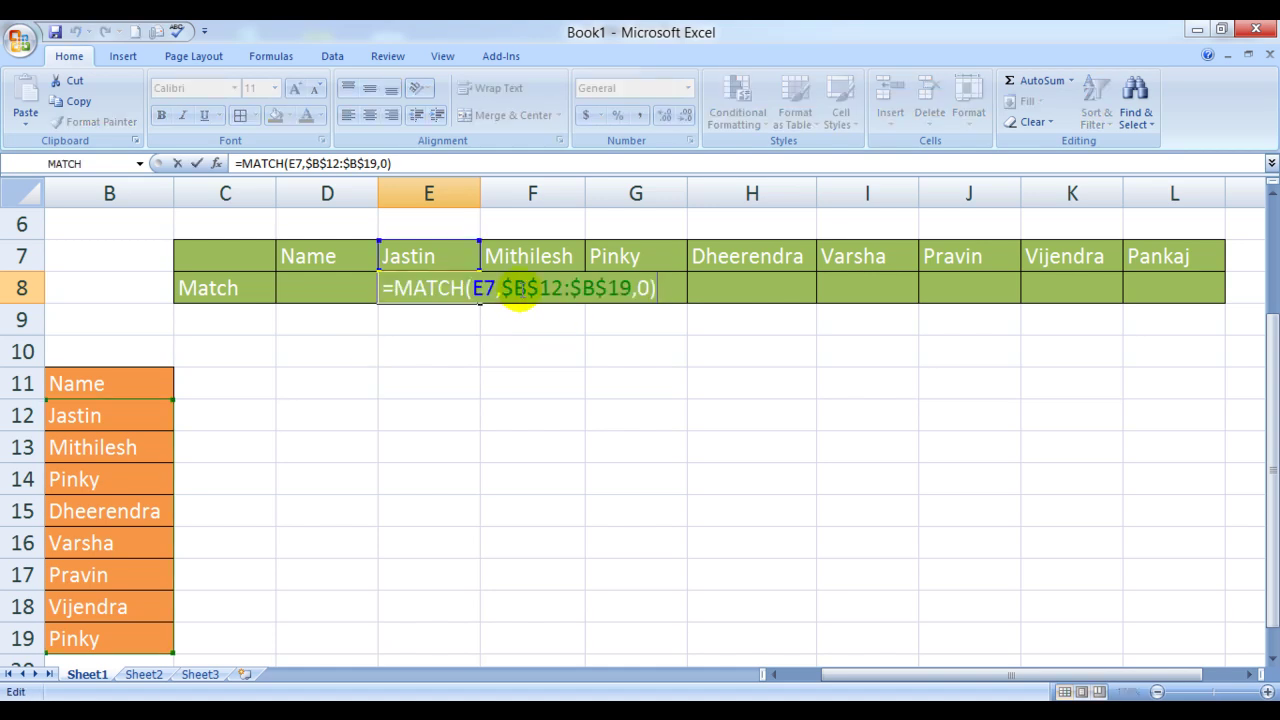
pyautogui.press('Escape')
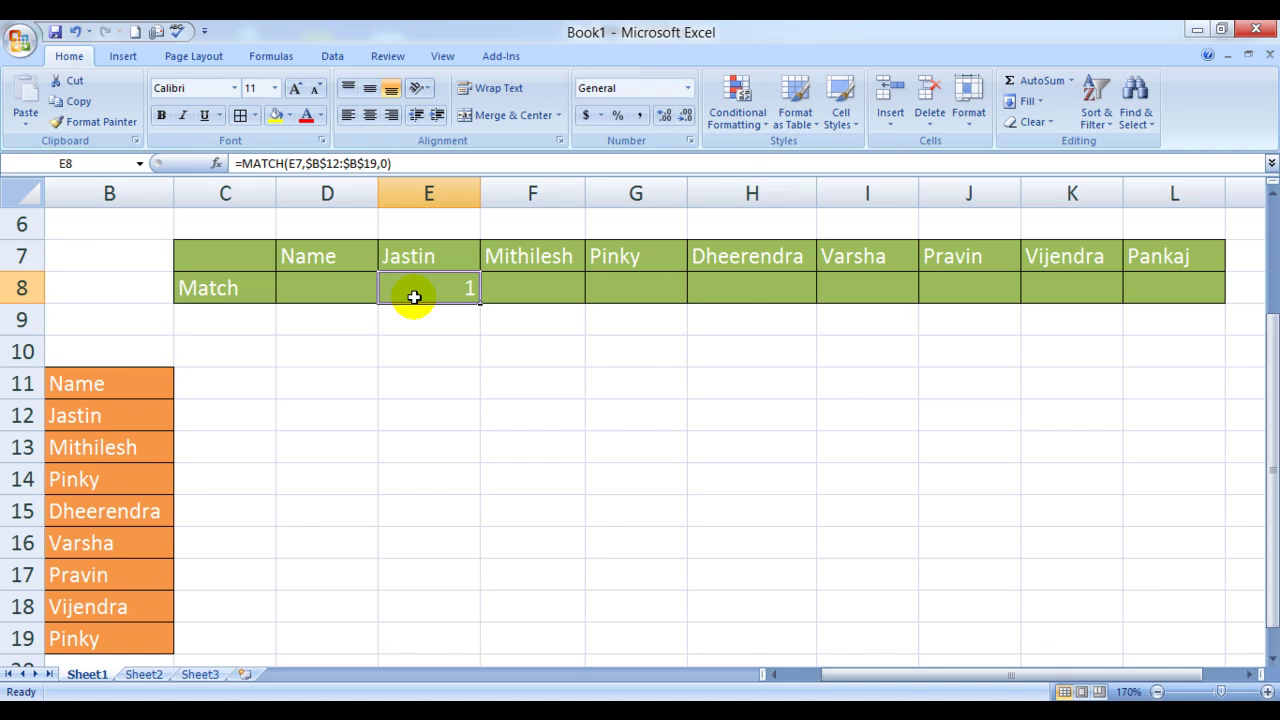
# Step: Copy E8's MATCH formula and paste it across F8:L8
pyautogui.hotkey('ctrl', 'c')
pyautogui.hotkey('shift', 'Right')
pyautogui.hotkey('shift', 'Right')
pyautogui.hotkey('shift', 'Right')
pyautogui.hotkey('shift', 'Right')
pyautogui.hotkey('shift', 'Right')
pyautogui.hotkey('shift', 'Right')
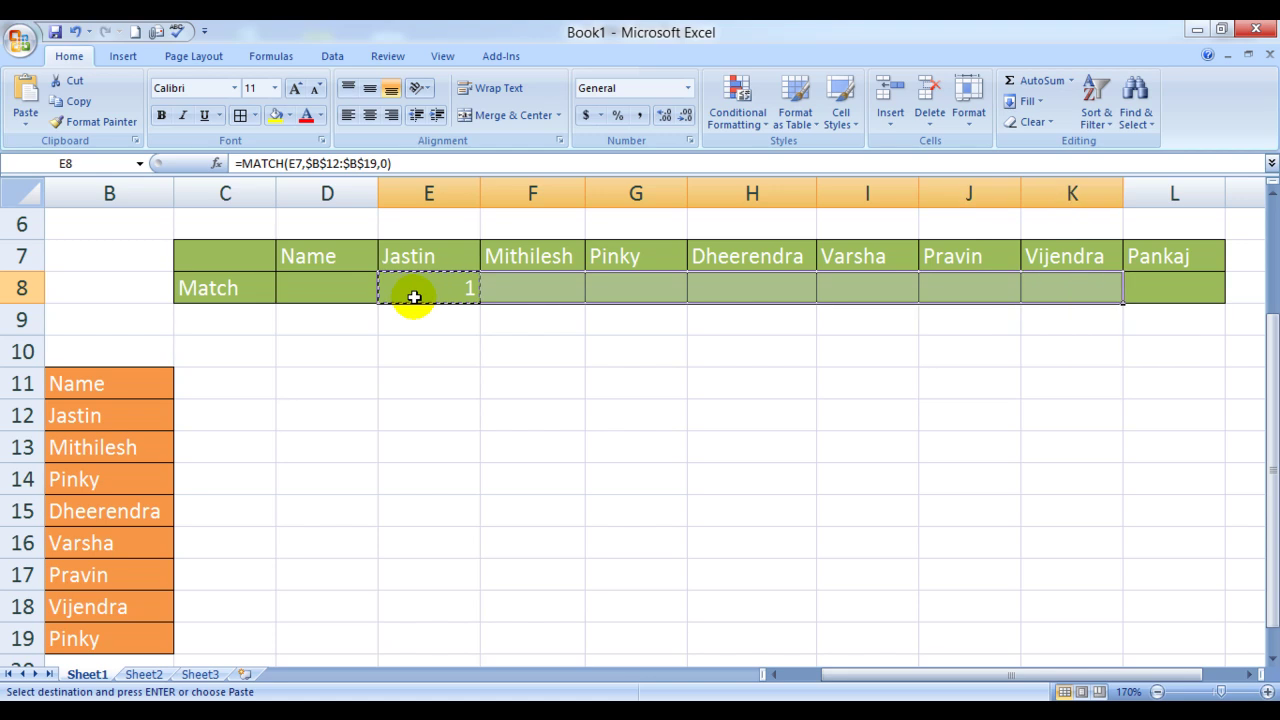
pyautogui.hotkey('shift', 'Right')
pyautogui.hotkey('ctrl', 'v')
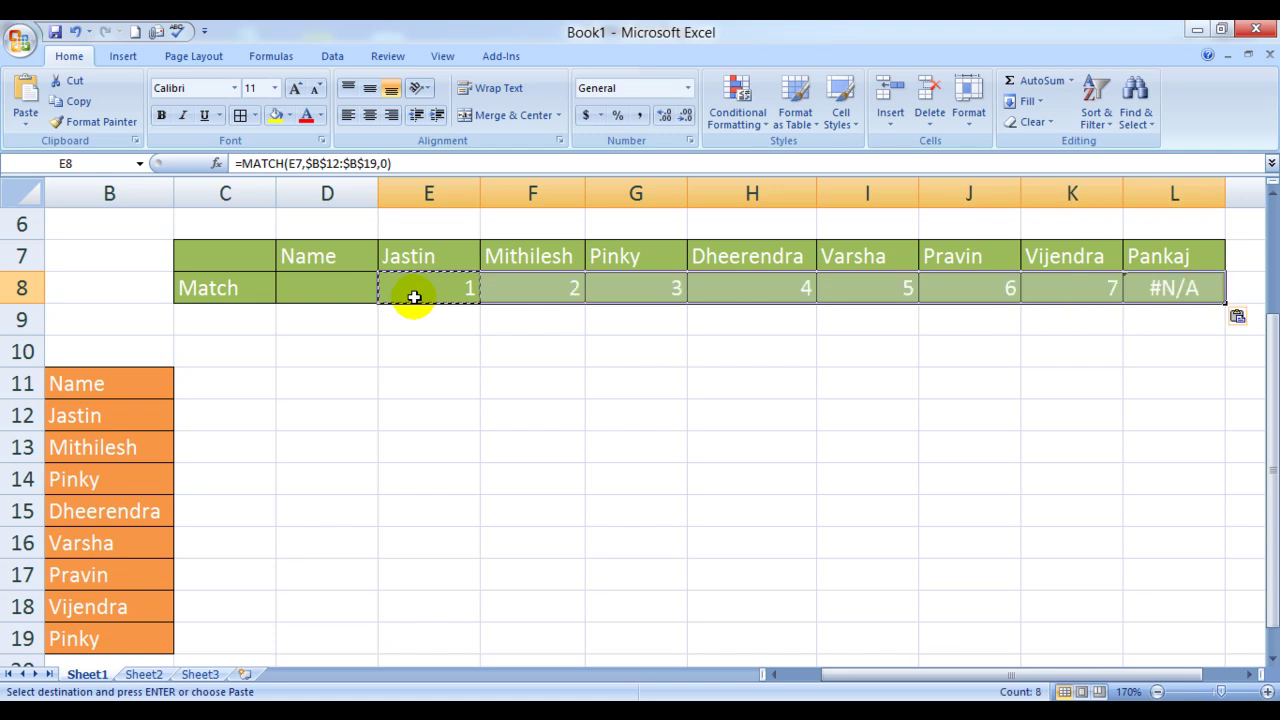
pyautogui.press('Escape')
pyautogui.press('Right')
pyautogui.press('Right')
pyautogui.press('Right')
pyautogui.press('Right')
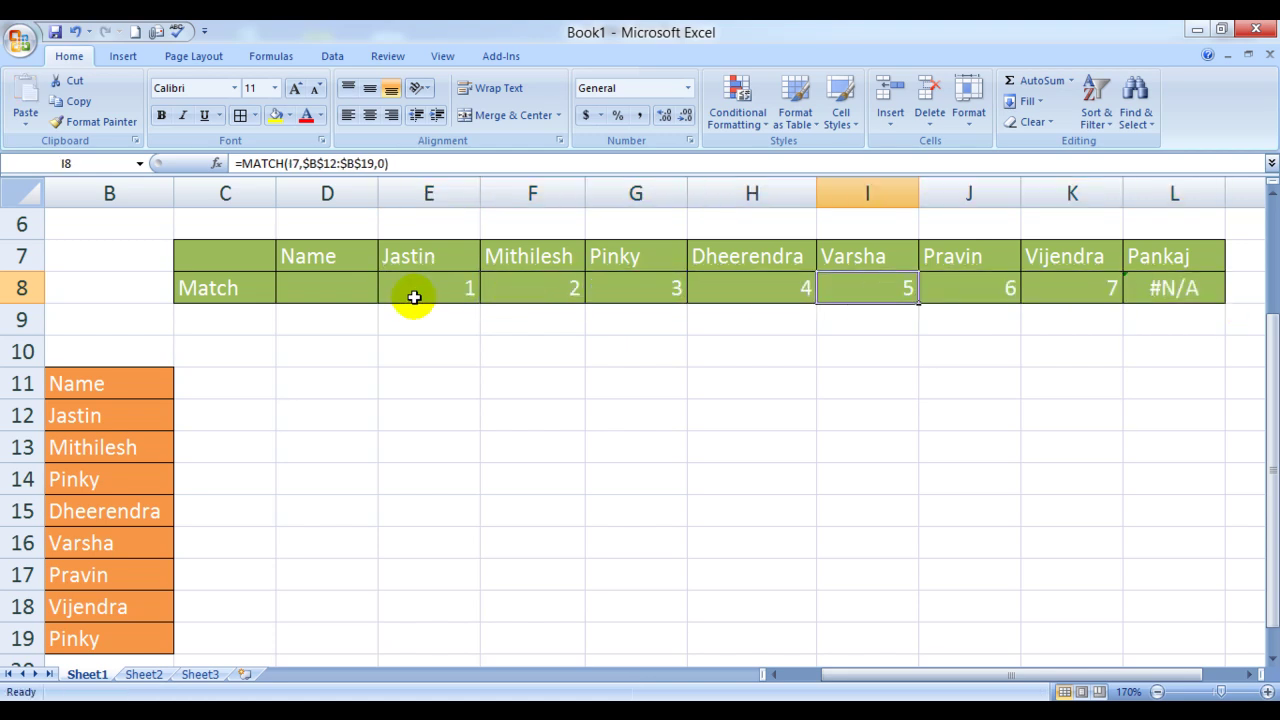
pyautogui.press('Right')
pyautogui.press('Right')
pyautogui.press('Left')
pyautogui.press('Left')
pyautogui.press('Left')
pyautogui.press('Left')
# Step: Check the duplicate Pinky entries and inspect the formulas in G8 and L8 (#N/A)
pyautogui.press('Up')
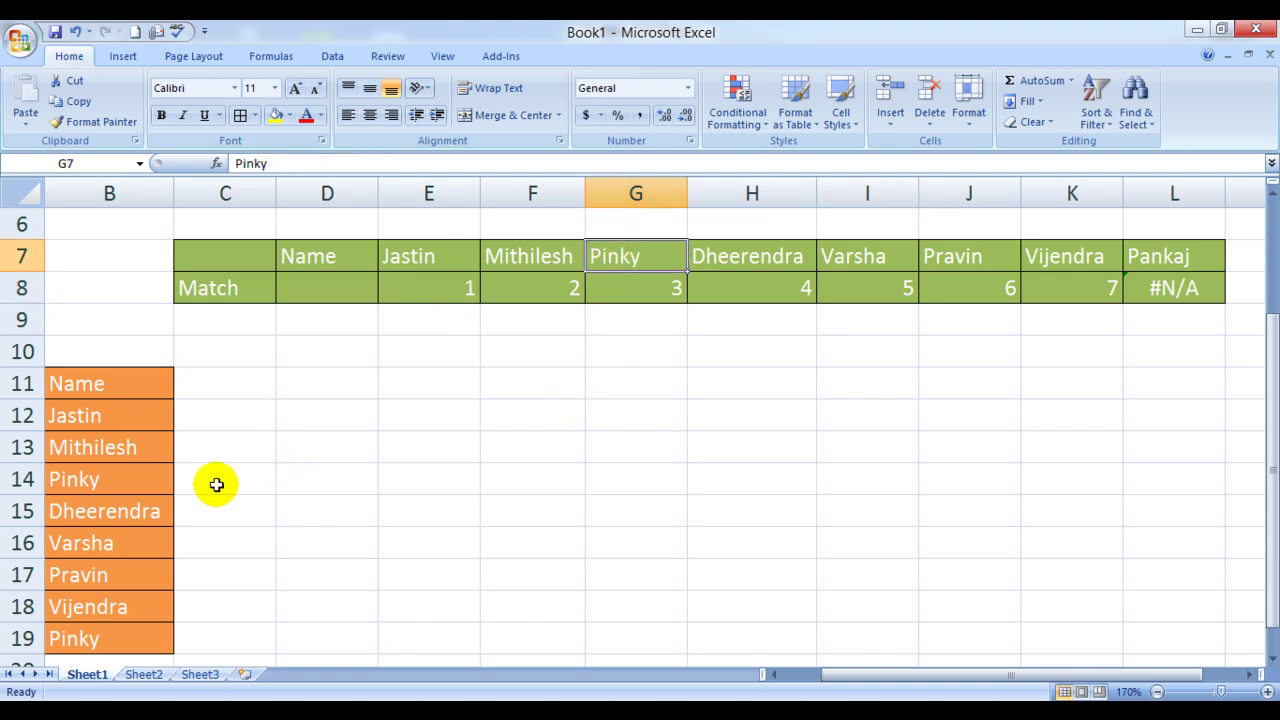
pyautogui.click(91, 478)
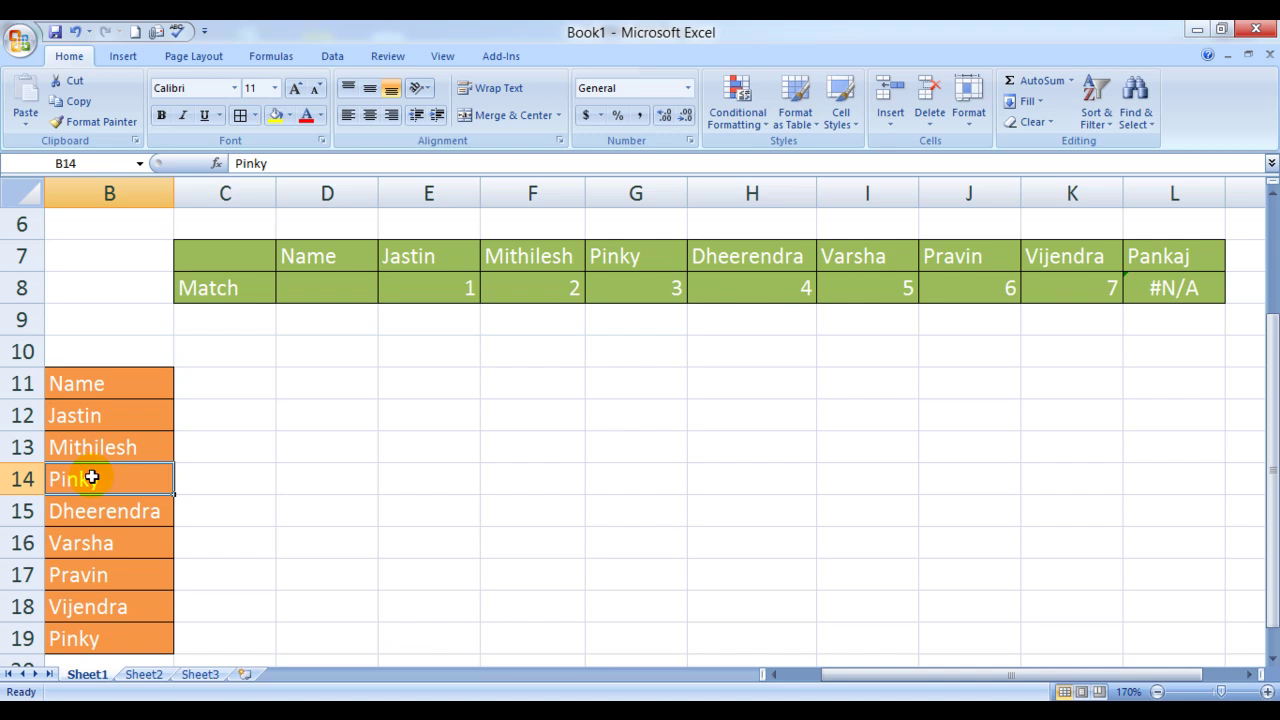
pyautogui.click(112, 642)
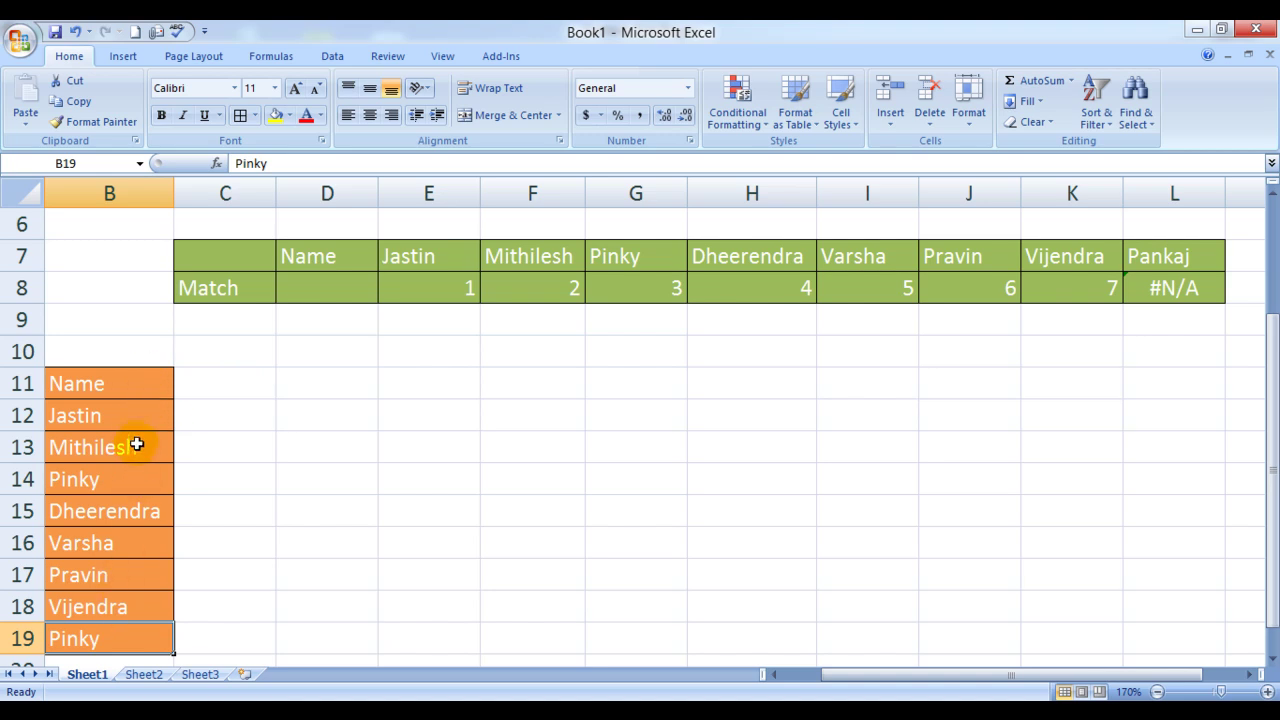
pyautogui.click(104, 488)
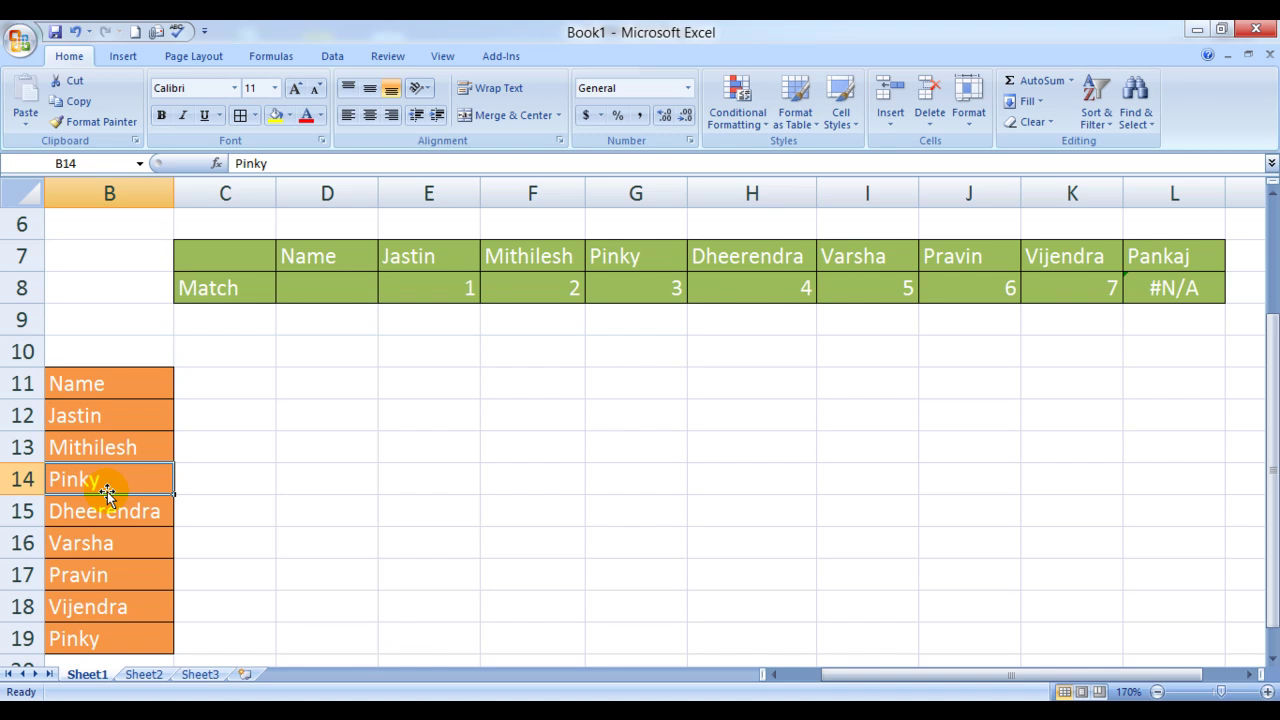
pyautogui.click(632, 280)
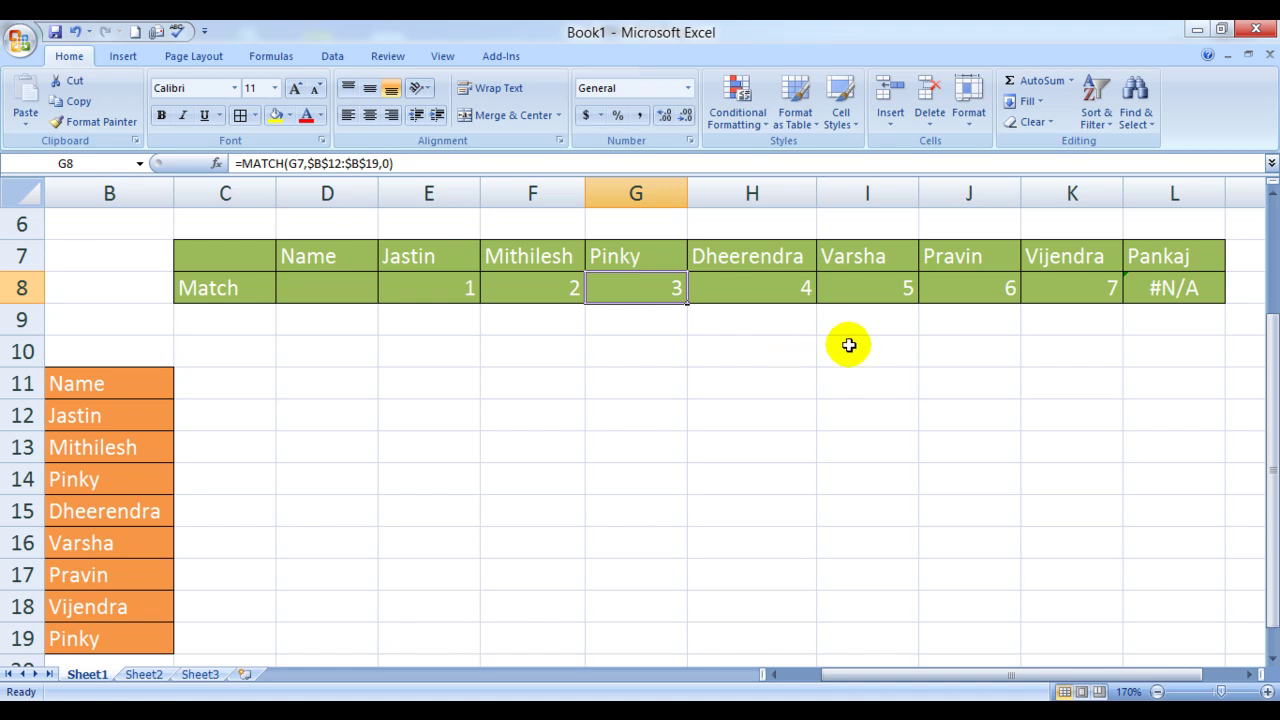
pyautogui.click(1155, 292)
pyautogui.click(1155, 294)
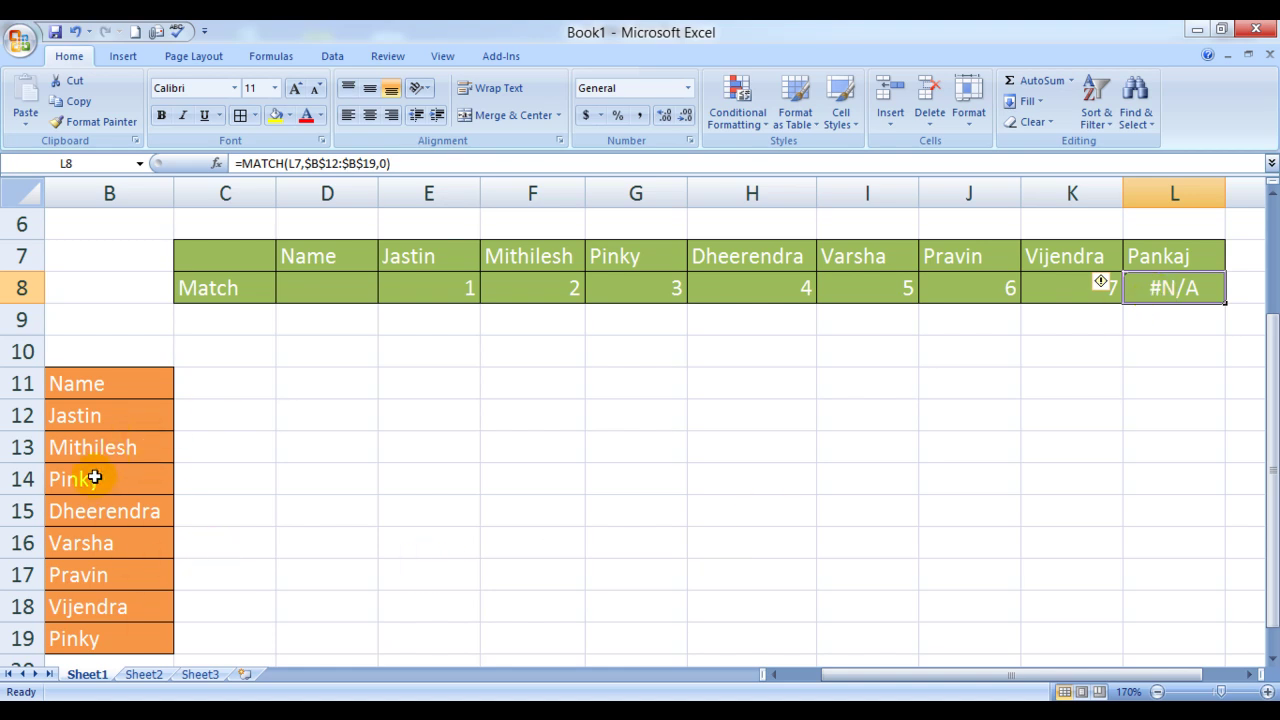
# Step: Delete the MATCH formulas in E8:L8, leaving row 8 blank
pyautogui.click(308, 489)
pyautogui.press('Up')
pyautogui.press('Up')
pyautogui.press('Up')
pyautogui.press('Up')
pyautogui.press('Up')
pyautogui.press('Right')
pyautogui.press('Up')
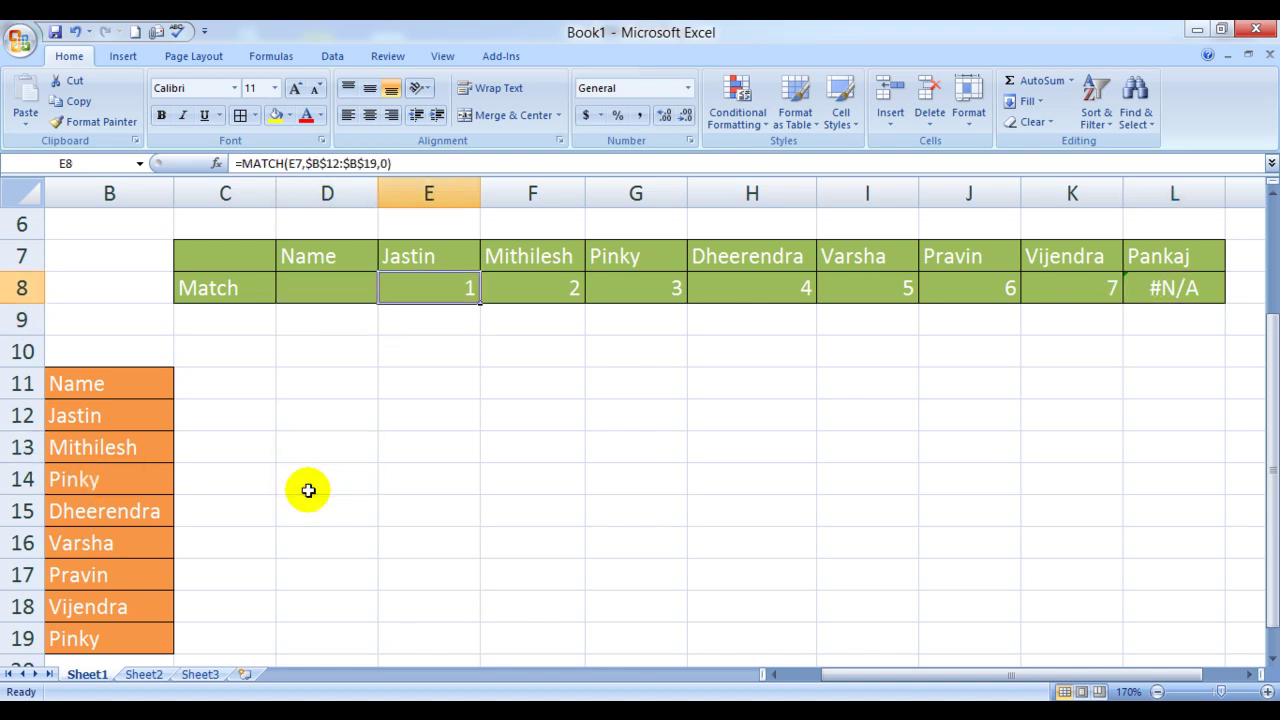
pyautogui.hotkey('shift', 'Right')
pyautogui.hotkey('shift', 'Right')
pyautogui.hotkey('shift', 'Right')
pyautogui.hotkey('shift', 'Right')
pyautogui.hotkey('shift', 'Right')
pyautogui.hotkey('shift', 'Right')
pyautogui.hotkey('shift', 'Right')
pyautogui.press('Delete')
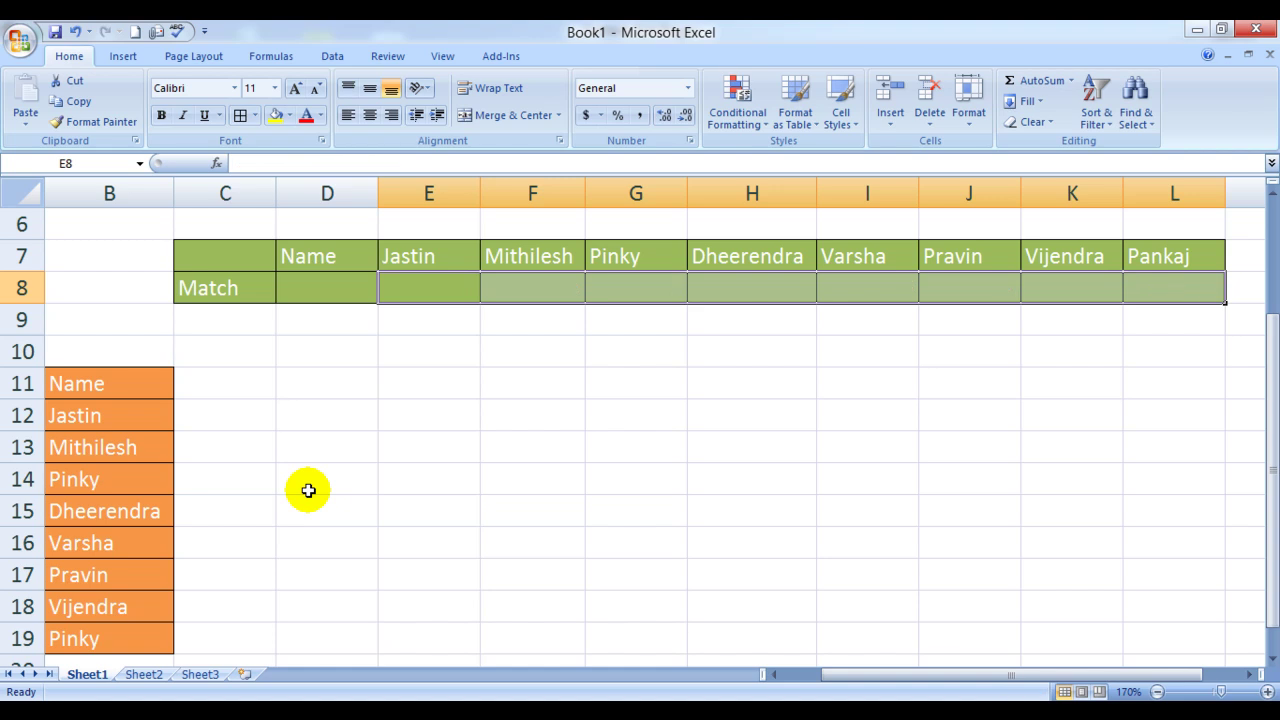
pyautogui.press('Down')
pyautogui.press('Down')
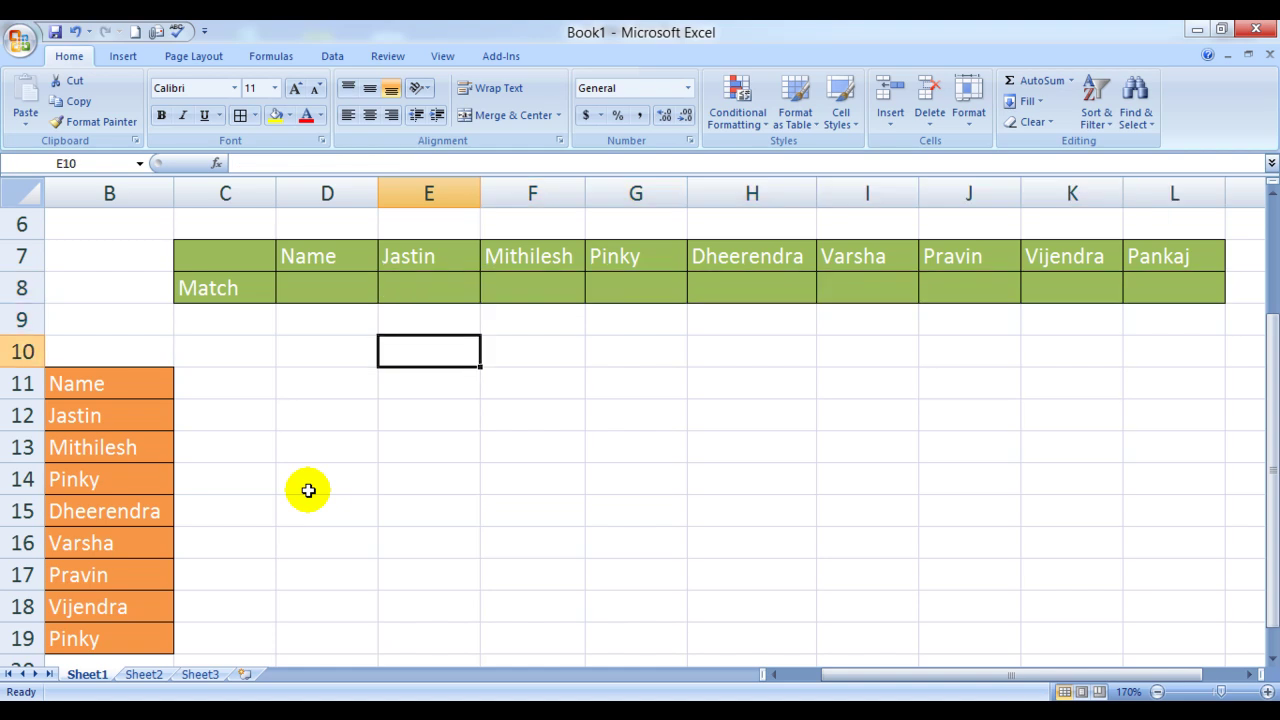
pyautogui.press('Left')
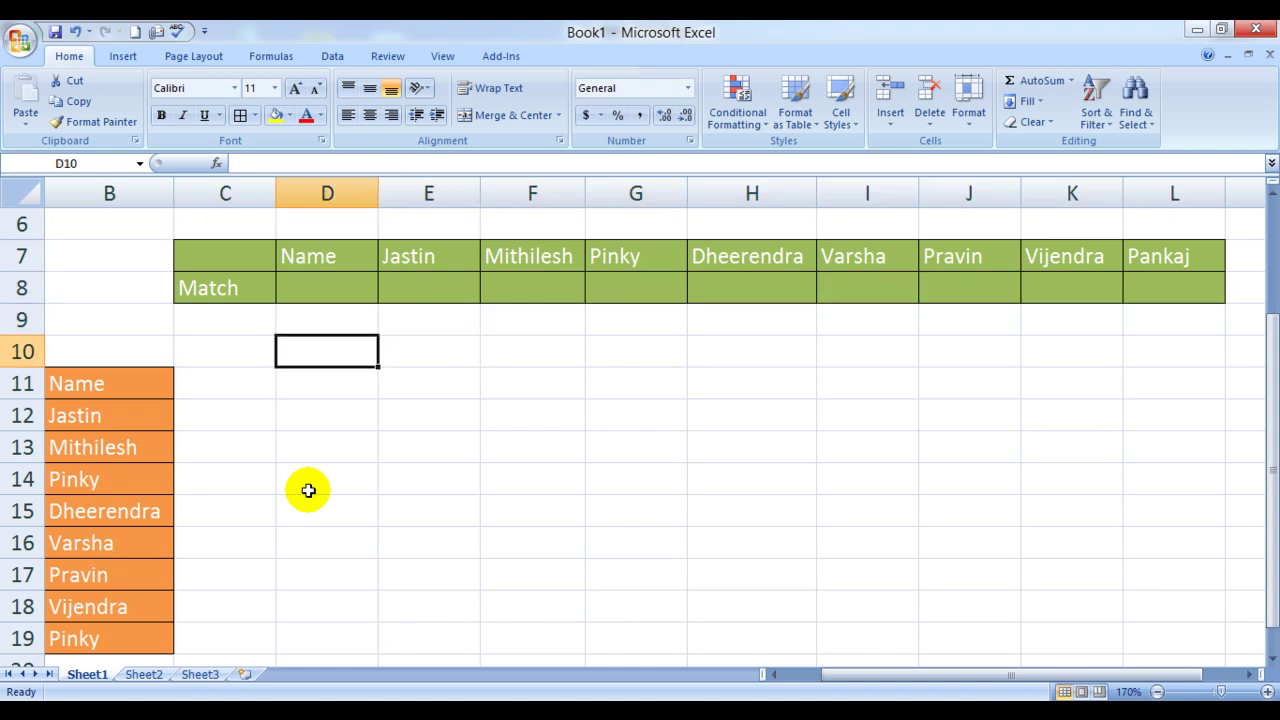
pyautogui.click(421, 293)
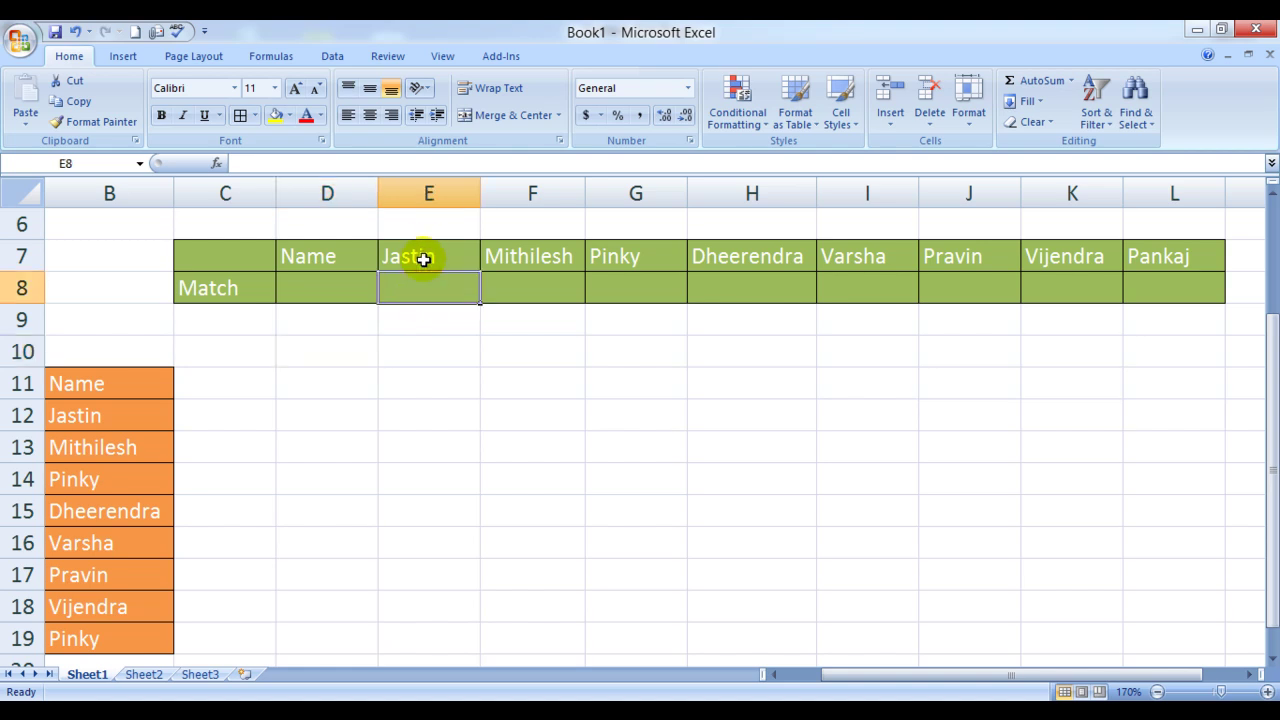
pyautogui.click(423, 258)
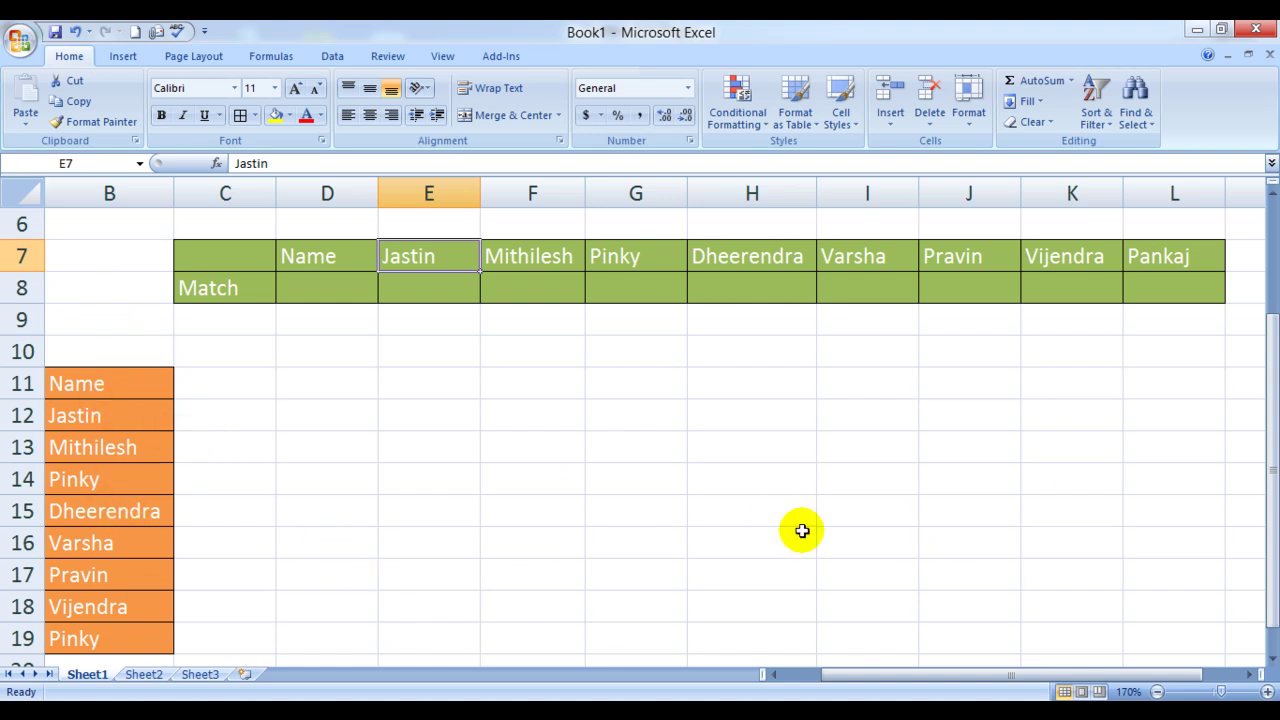
# Step: Copy the names B11:B19 and paste them transposed starting at D15
pyautogui.click(138, 383)
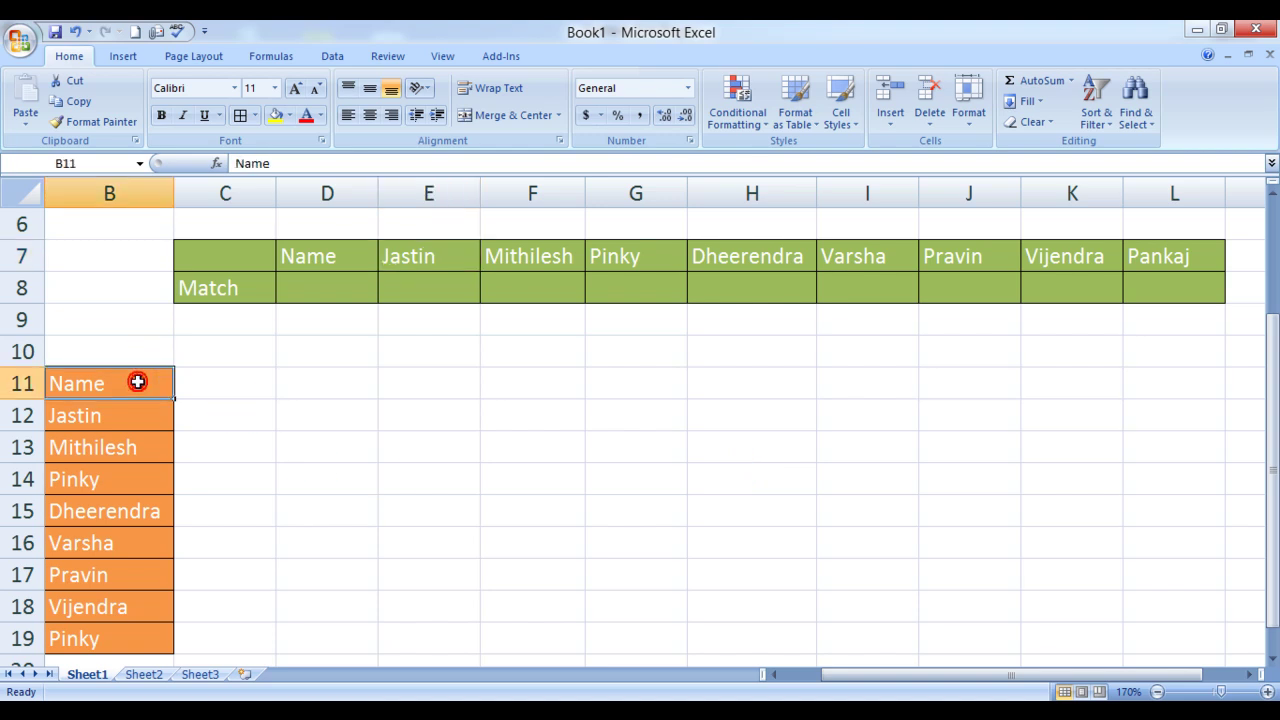
pyautogui.hotkey('shift', 'Down')
pyautogui.hotkey('shift', 'Down')
pyautogui.hotkey('shift', 'Down')
pyautogui.hotkey('shift', 'Down')
pyautogui.hotkey('shift', 'Down')
pyautogui.hotkey('shift', 'Down')
pyautogui.hotkey('shift', 'Down')
pyautogui.hotkey('shift', 'Down')
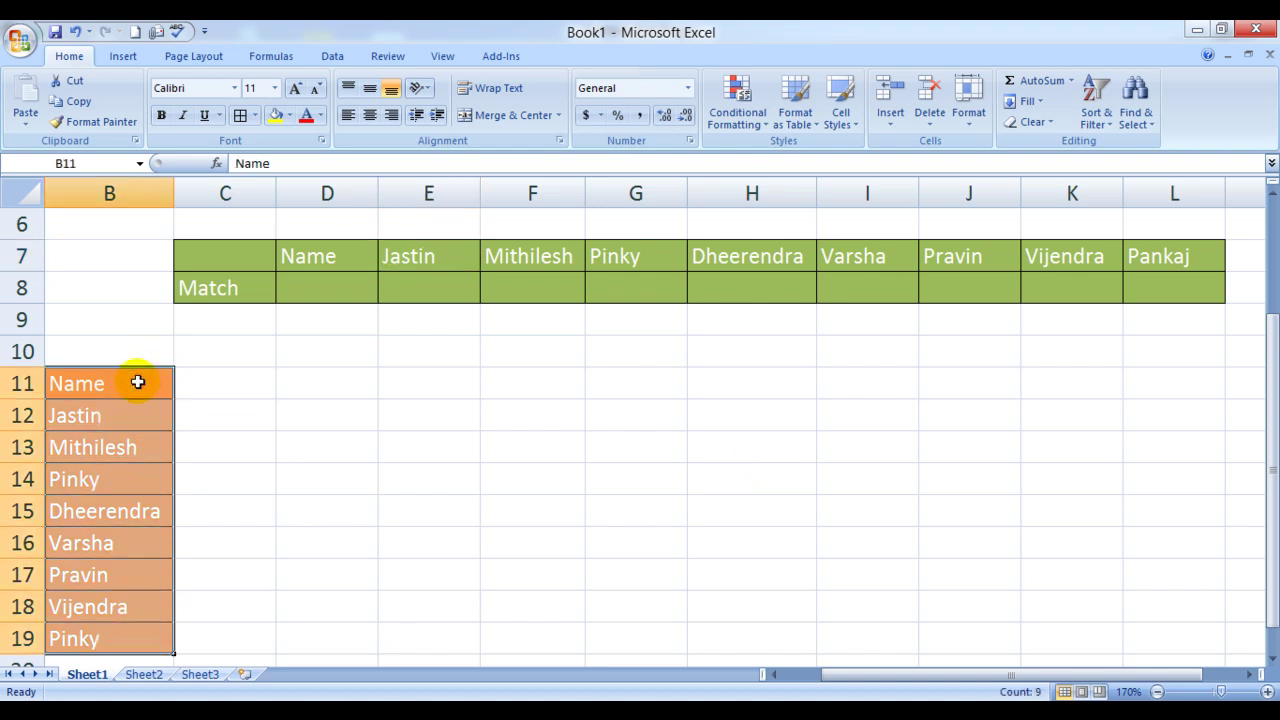
pyautogui.hotkey('ctrl', 'c')
pyautogui.press('Right')
pyautogui.press('Right')
pyautogui.press('Right')
pyautogui.press('Down')
pyautogui.press('Down')
pyautogui.press('Down')
pyautogui.press('Left')
pyautogui.press('Down')
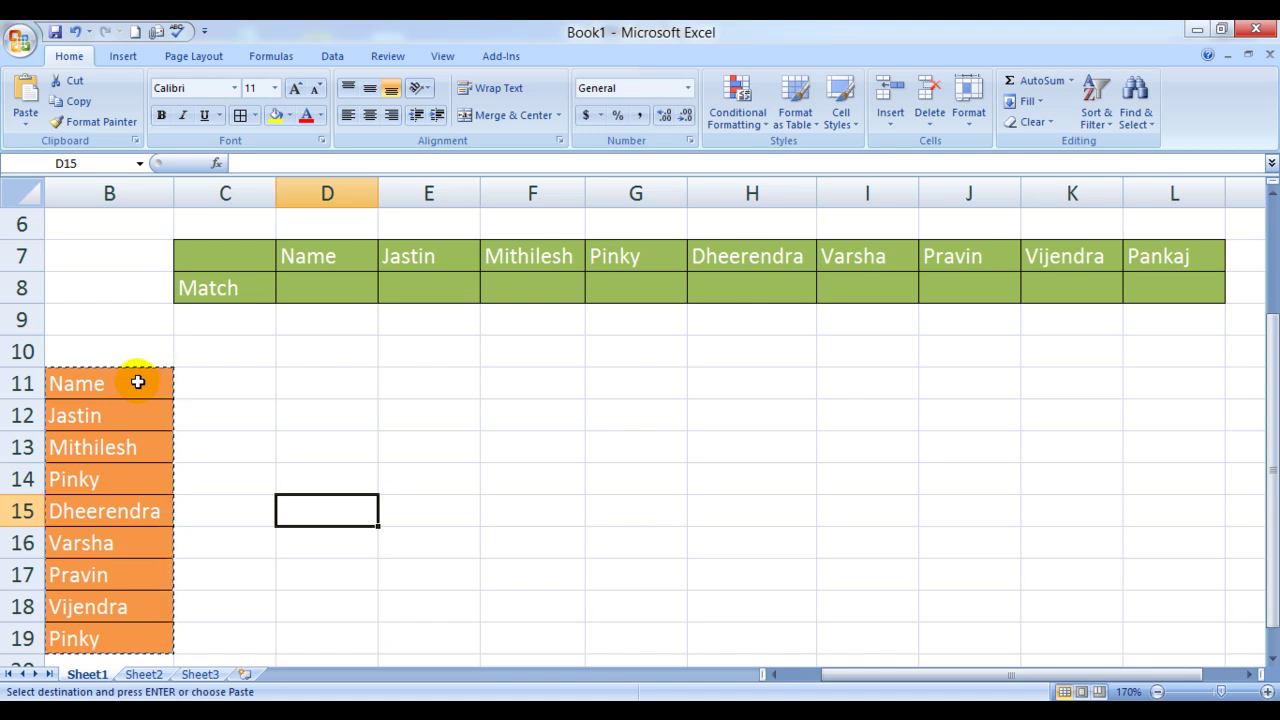
pyautogui.hotkey('shift', 'F10')
pyautogui.press('s')
pyautogui.press('e')
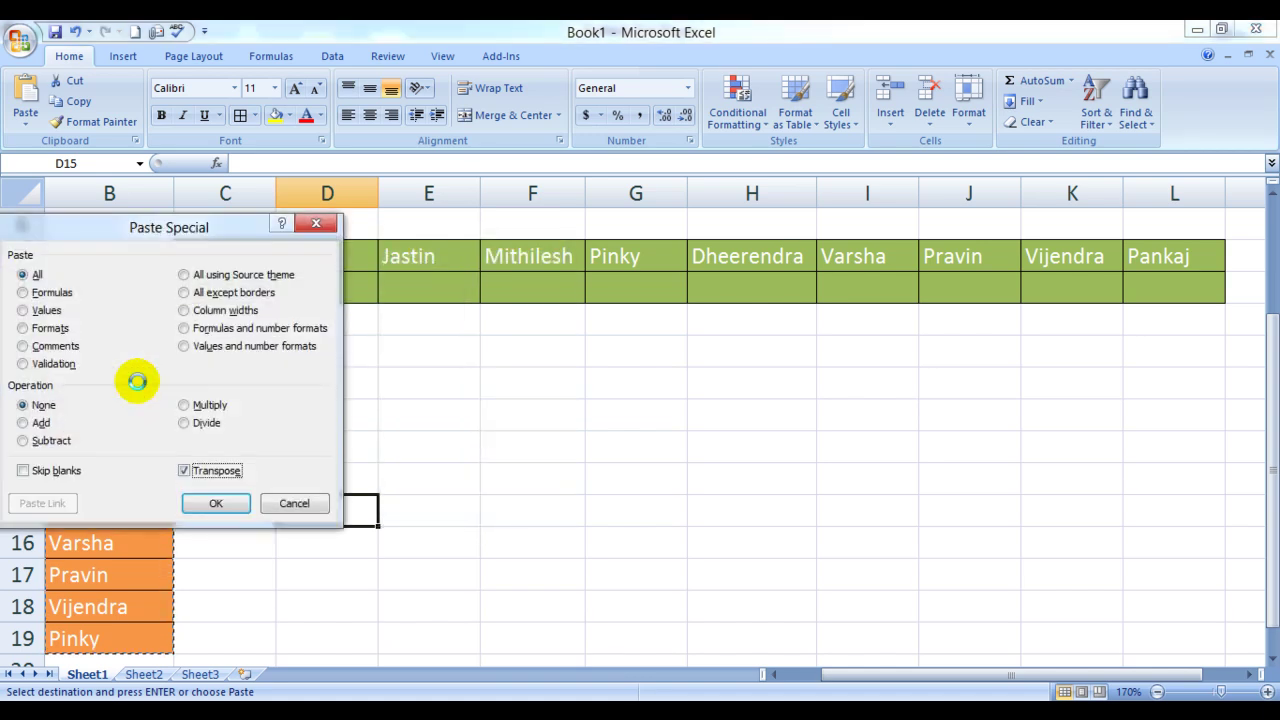
pyautogui.press('Return')
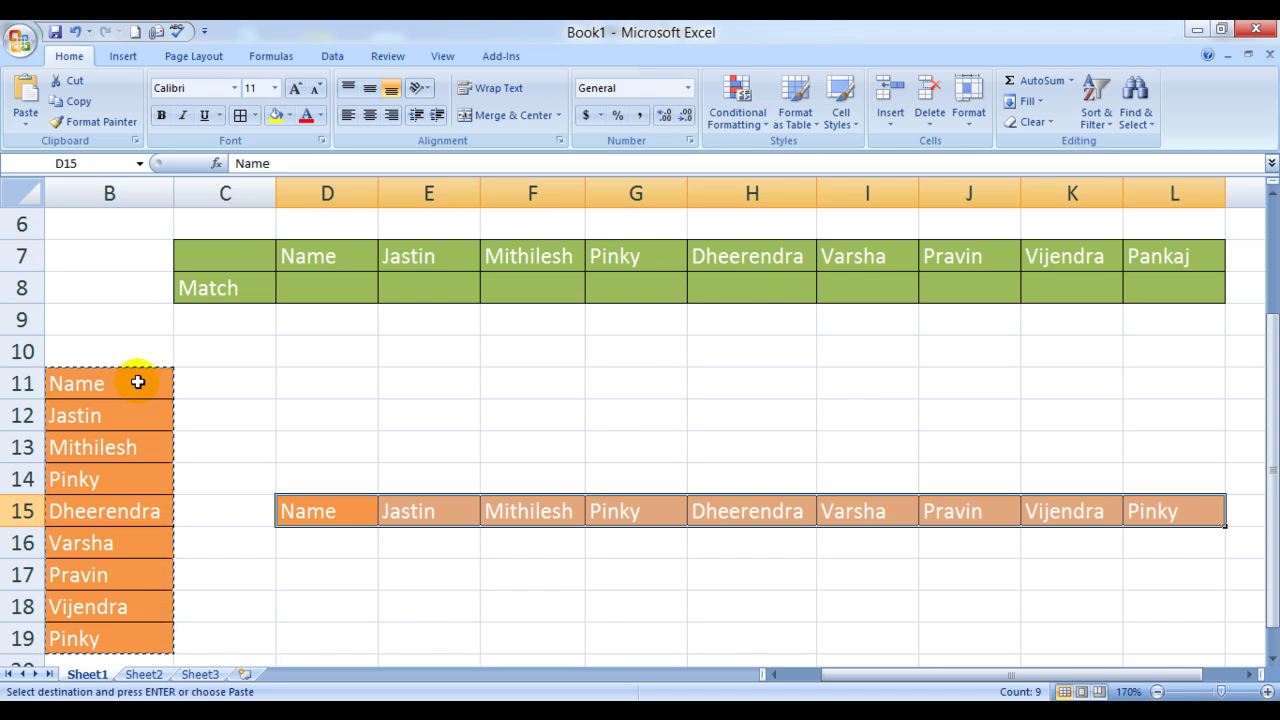
# Step: Undo and redo the transposed paste into D15:L15 via Paste Special with Transpose
pyautogui.hotkey('ctrl', 'z')
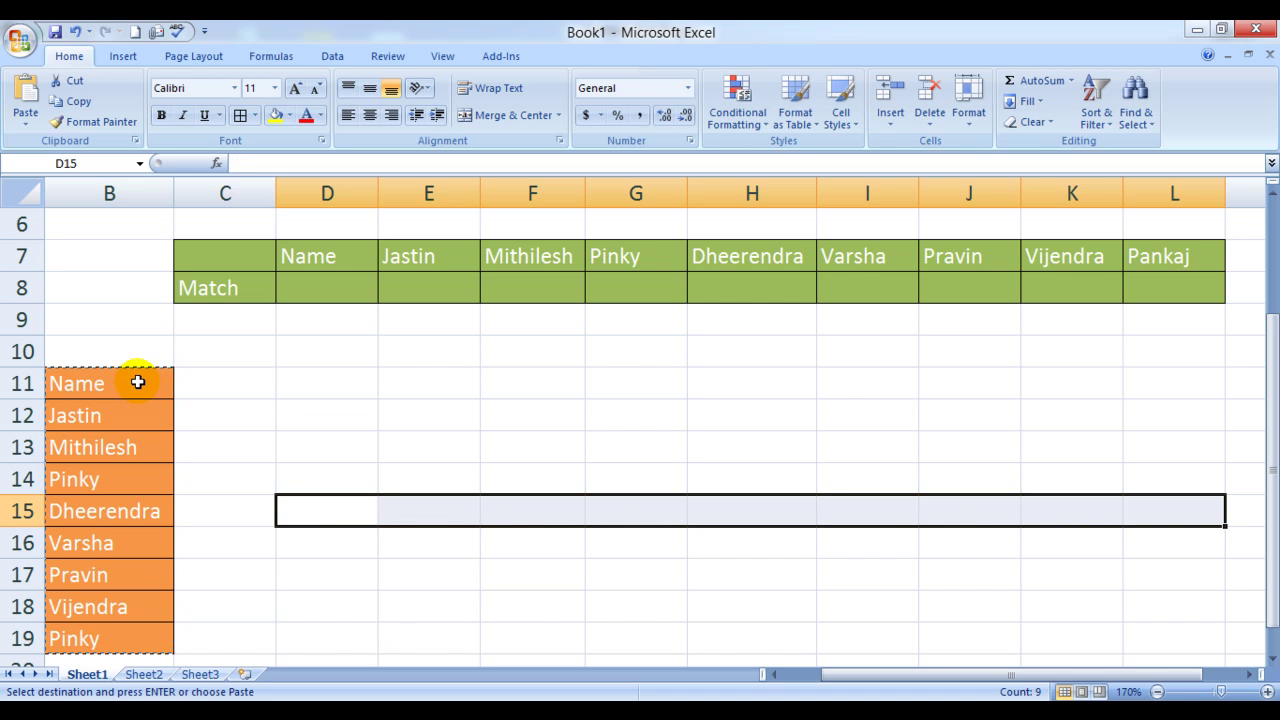
pyautogui.hotkey('shift', 'F10')
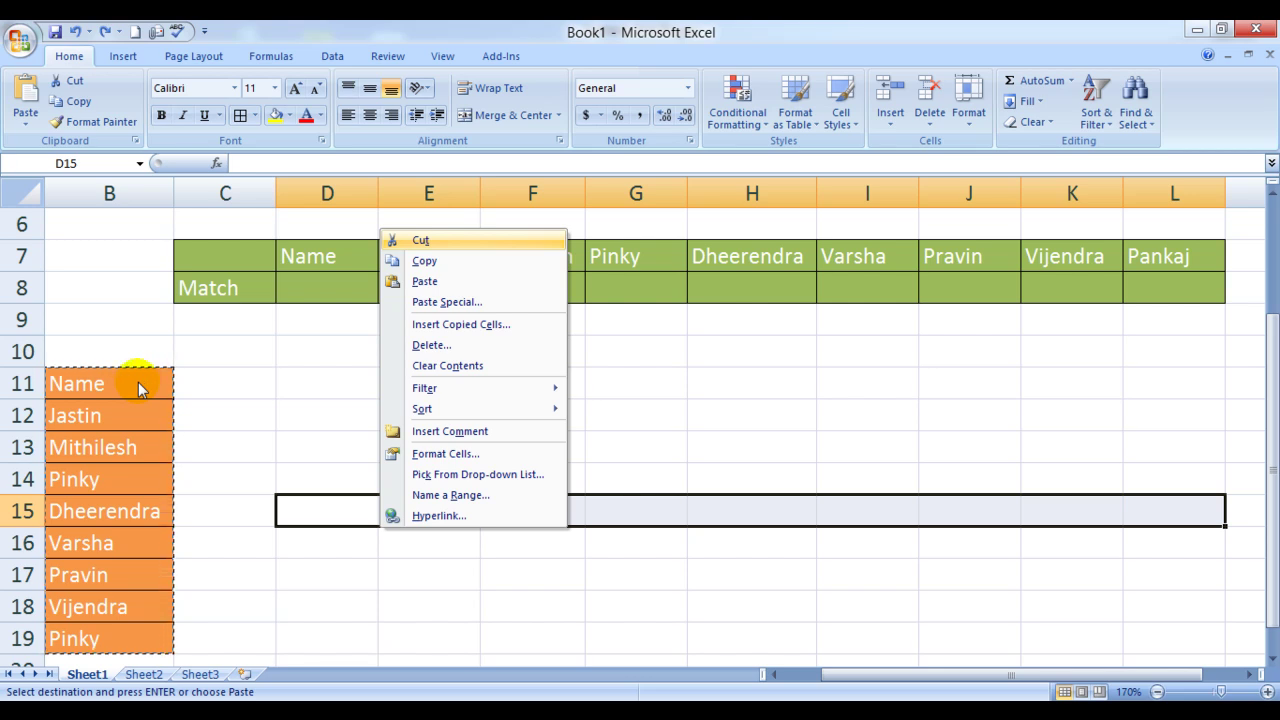
pyautogui.click(446, 302)
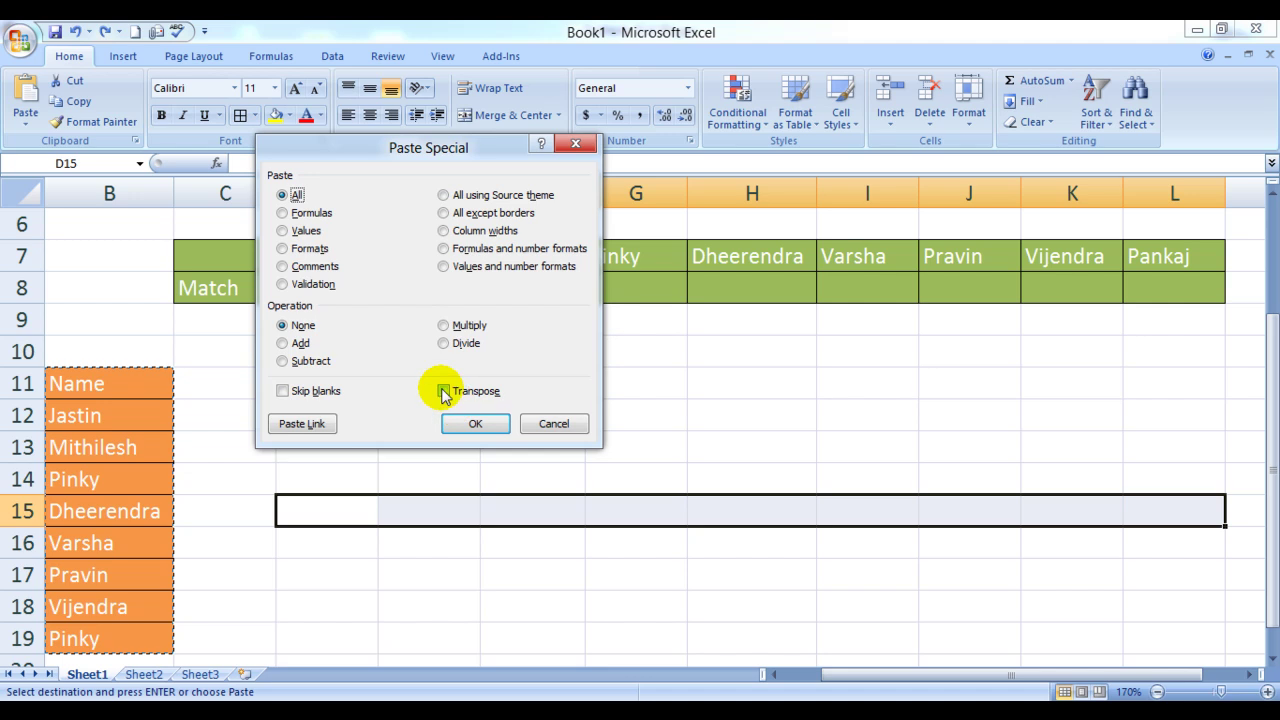
pyautogui.click(444, 392)
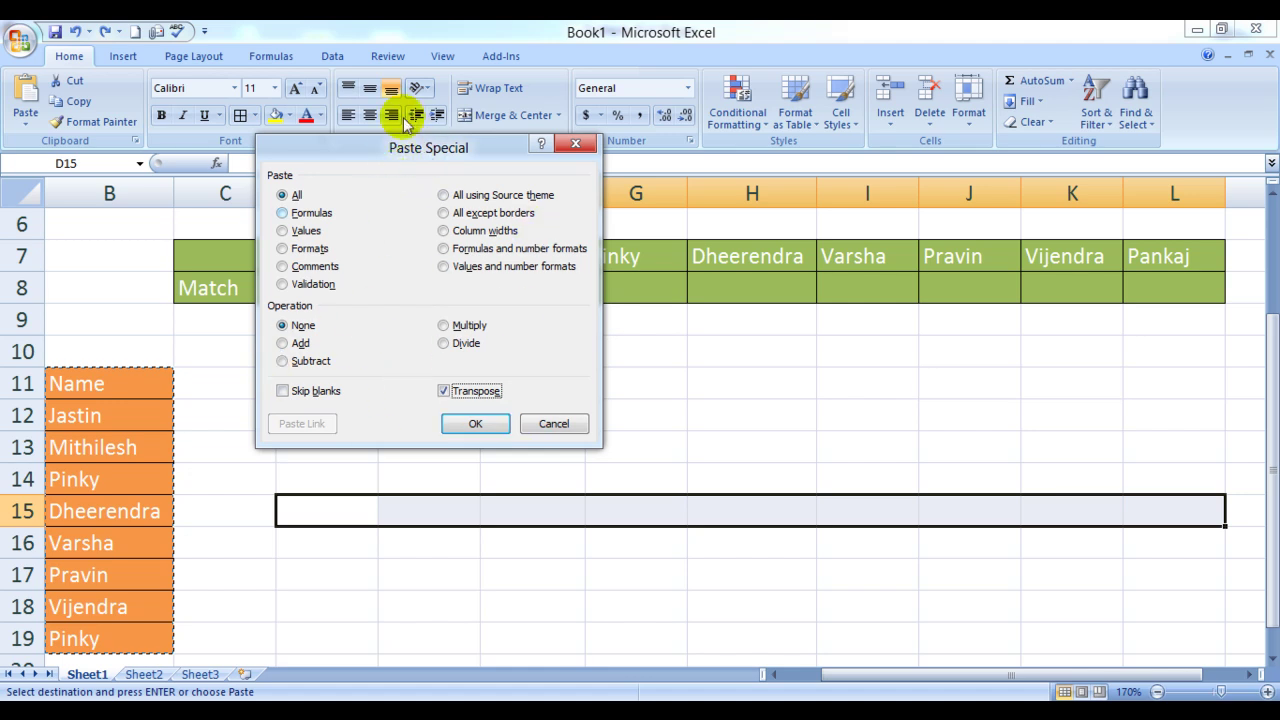
pyautogui.click(470, 424)
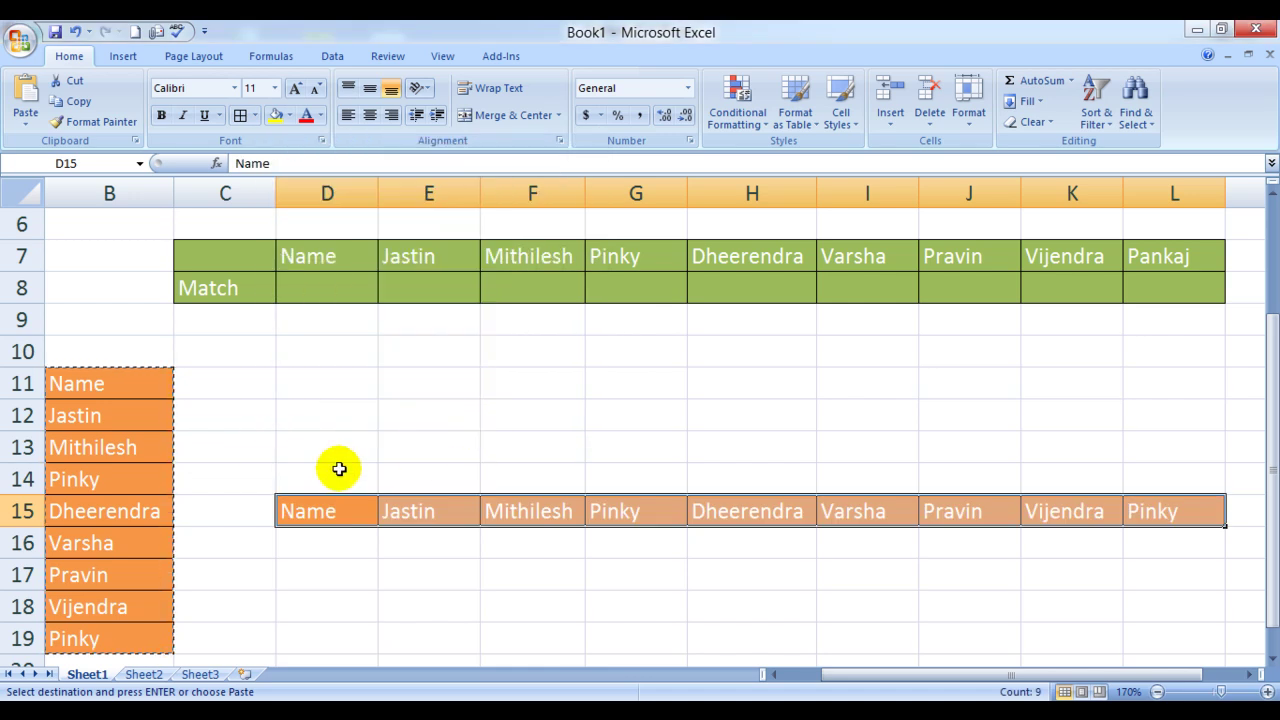
# Step: Go to cell E8 and cancel the lingering copy of the name list
pyautogui.click(369, 566)
pyautogui.press('Up')
pyautogui.press('Up')
pyautogui.press('Up')
pyautogui.press('Up')
pyautogui.press('Up')
pyautogui.press('Up')
pyautogui.press('Up')
pyautogui.press('Up')
pyautogui.press('Up')
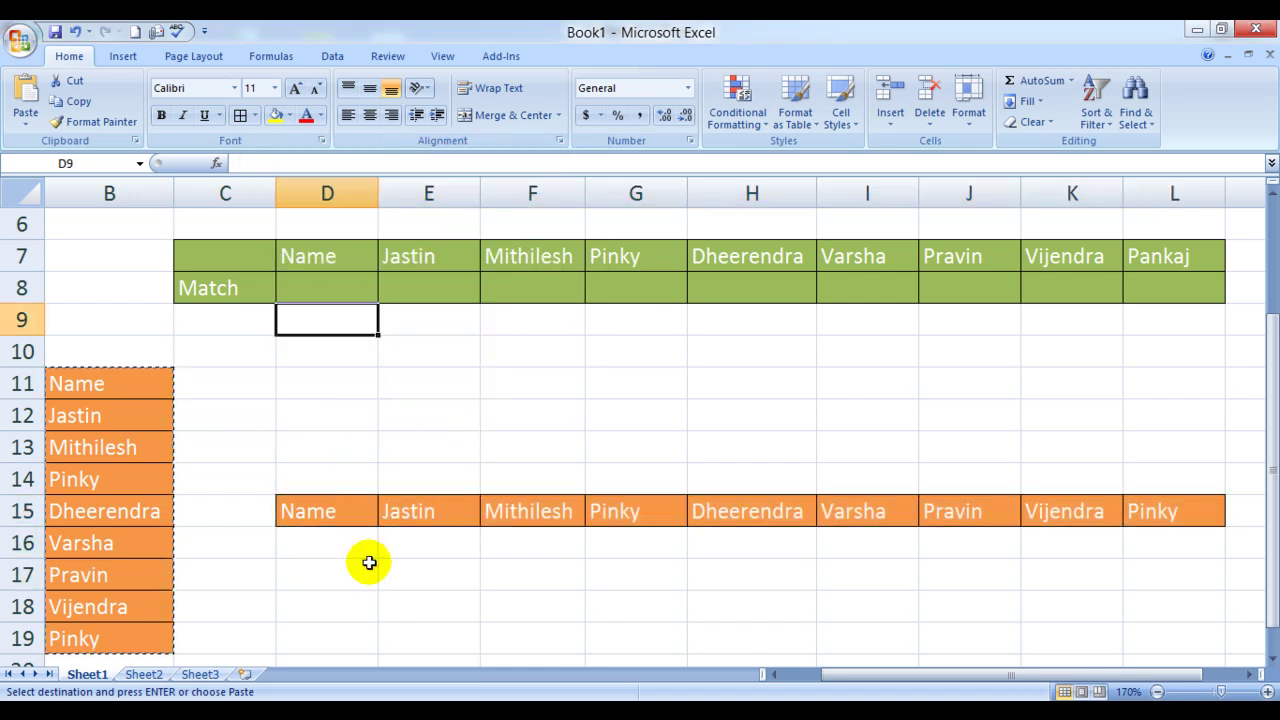
pyautogui.press('Right')
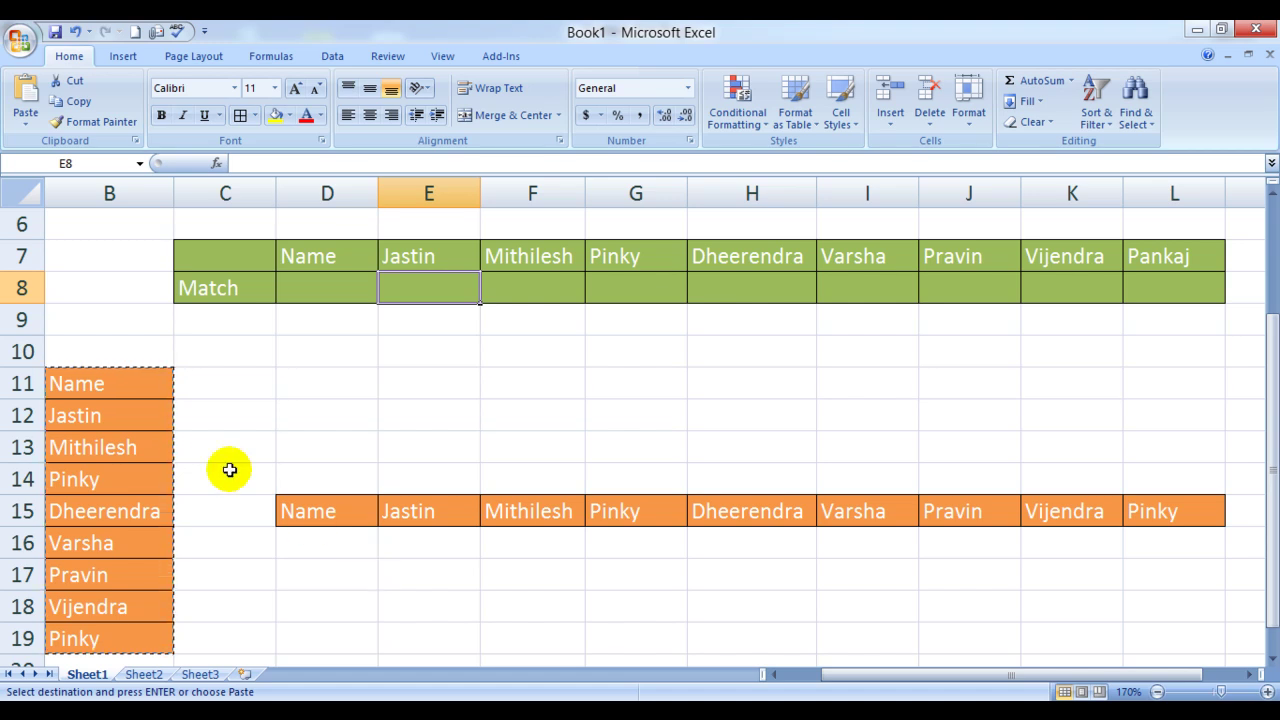
pyautogui.press('Escape')
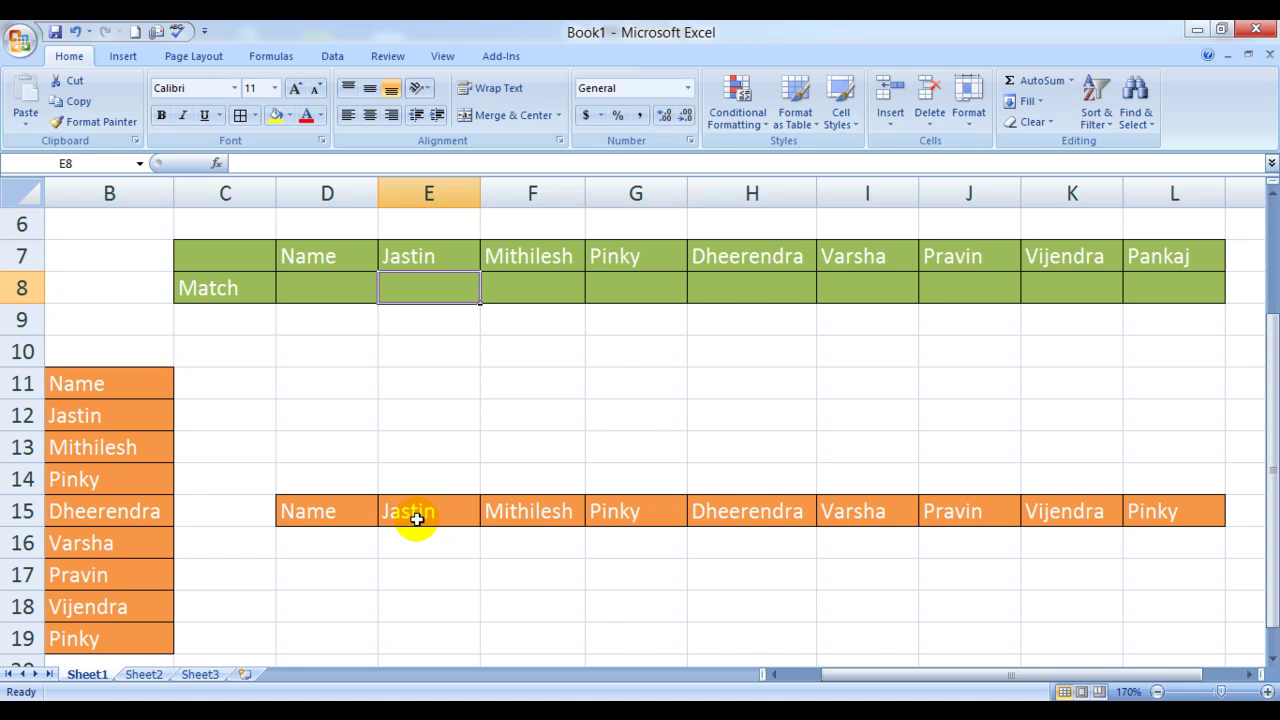
# Step: Enter =MATCH(E7,$E$15:$L$15,0) in E8, returning 1 for Jastin
pyautogui.write('=matc')
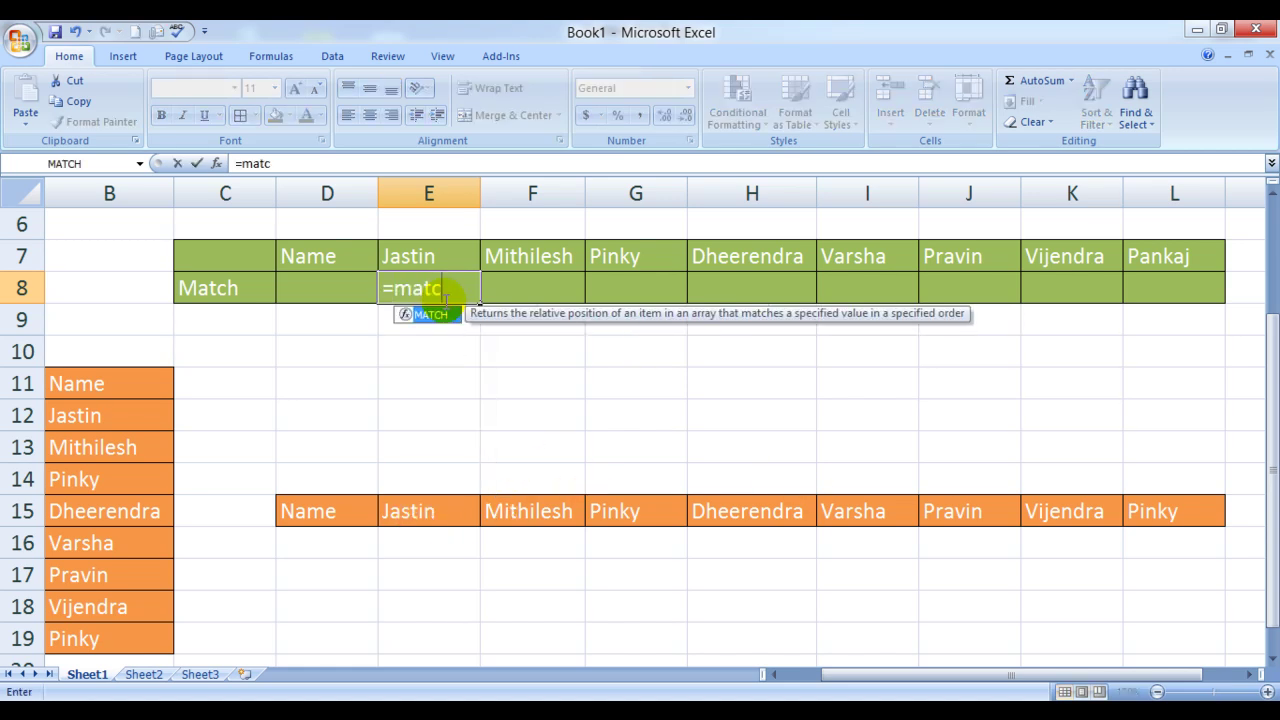
pyautogui.press('Tab')
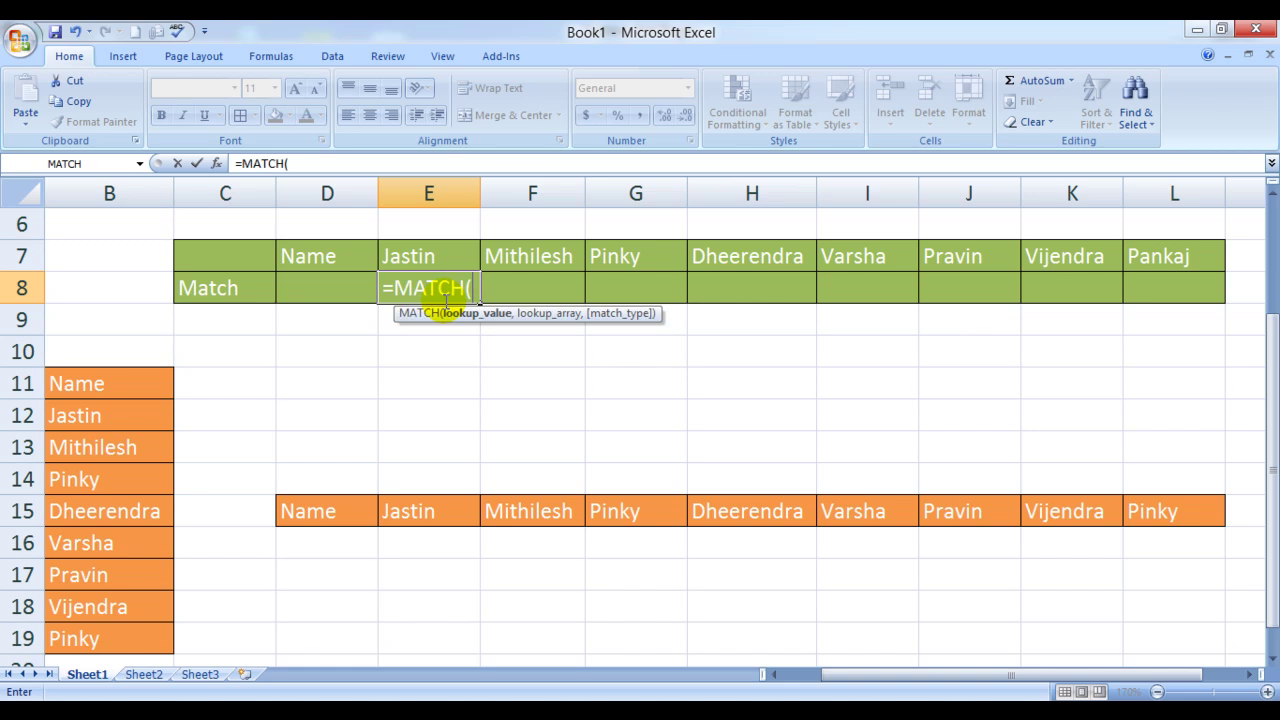
pyautogui.click(408, 253)
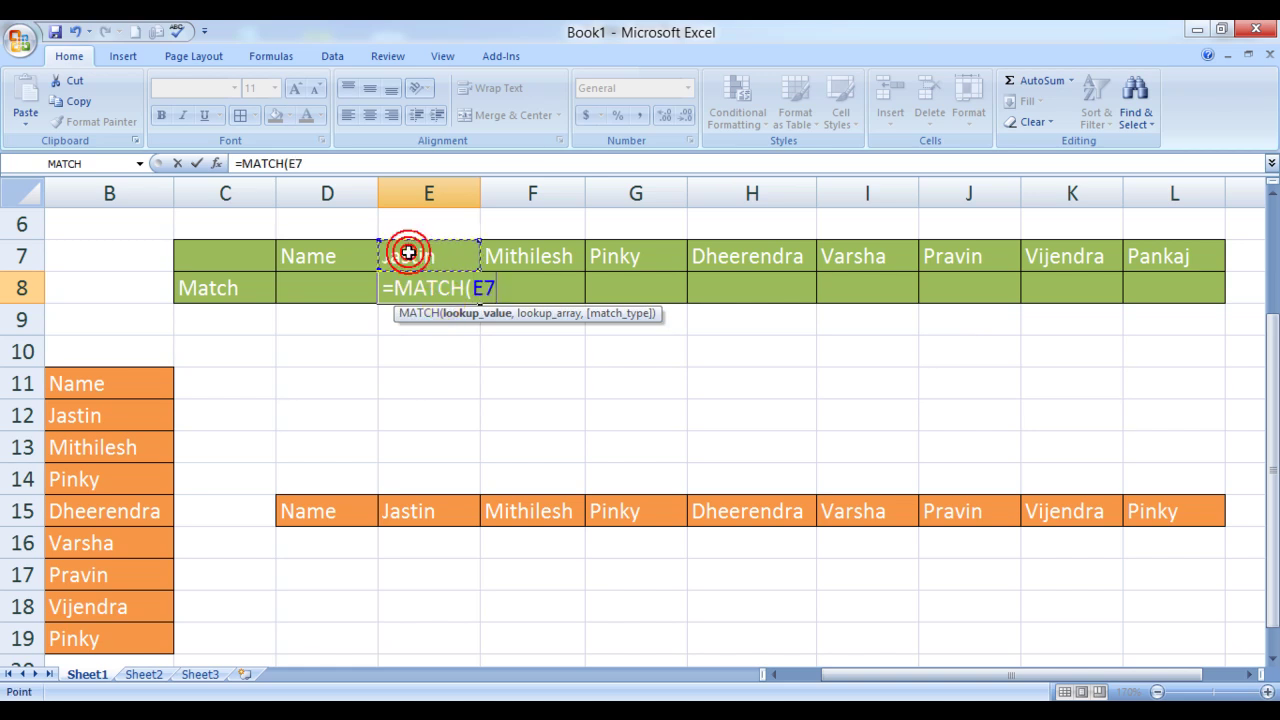
pyautogui.write(',')
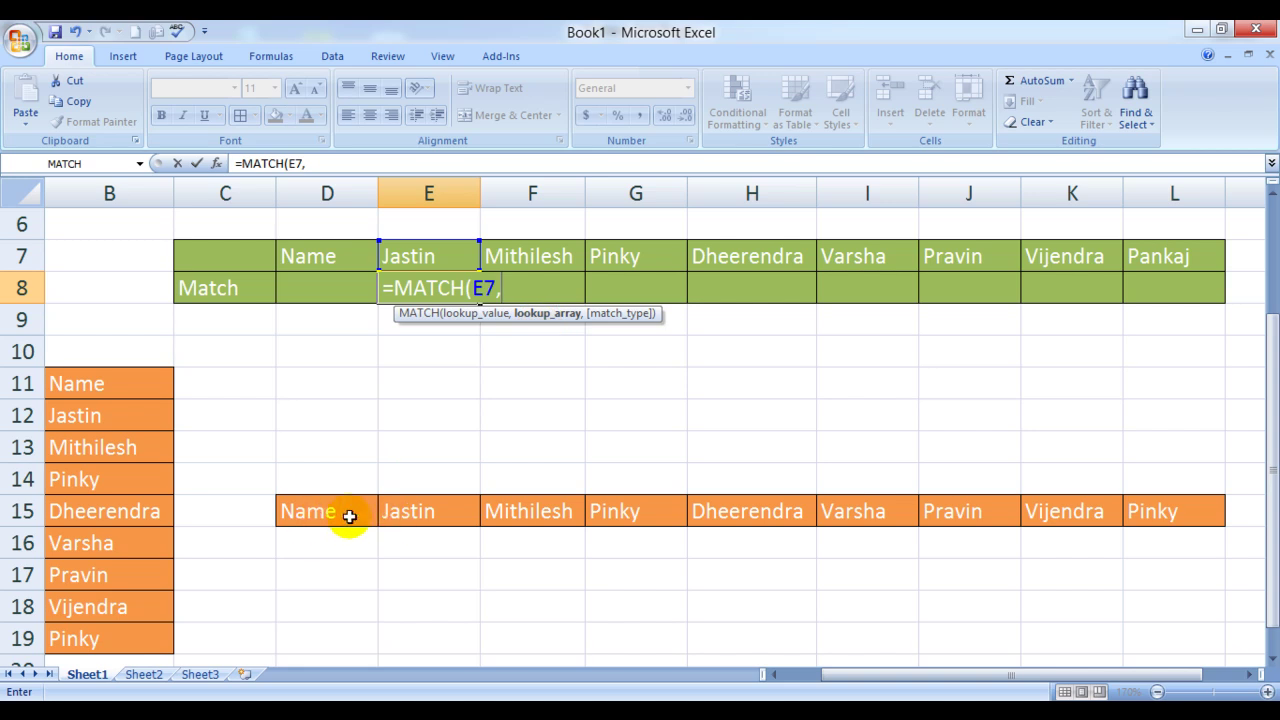
pyautogui.click(397, 531)
pyautogui.press('Up')
pyautogui.hotkey('shift', 'Right')
pyautogui.hotkey('shift', 'Right')
pyautogui.hotkey('shift', 'Right')
pyautogui.hotkey('shift', 'Right')
pyautogui.hotkey('shift', 'Right')
pyautogui.hotkey('shift', 'Right')
pyautogui.hotkey('shift', 'Right')
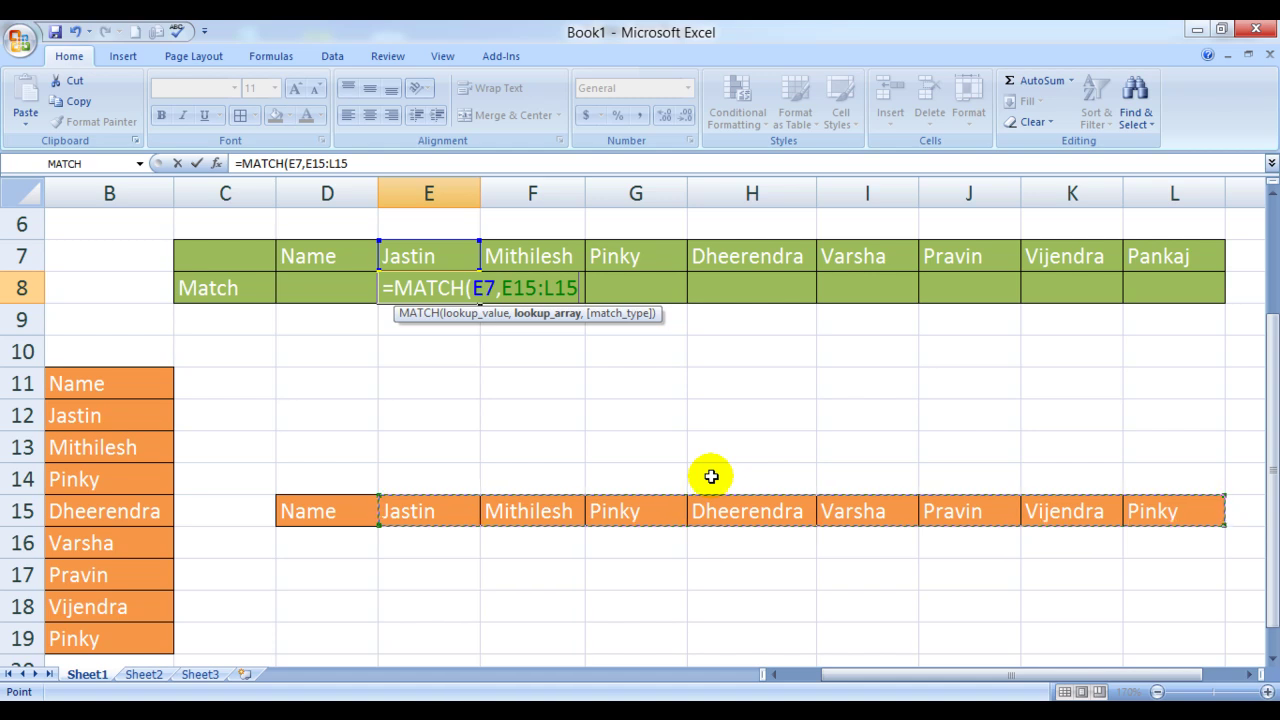
pyautogui.press('F4')
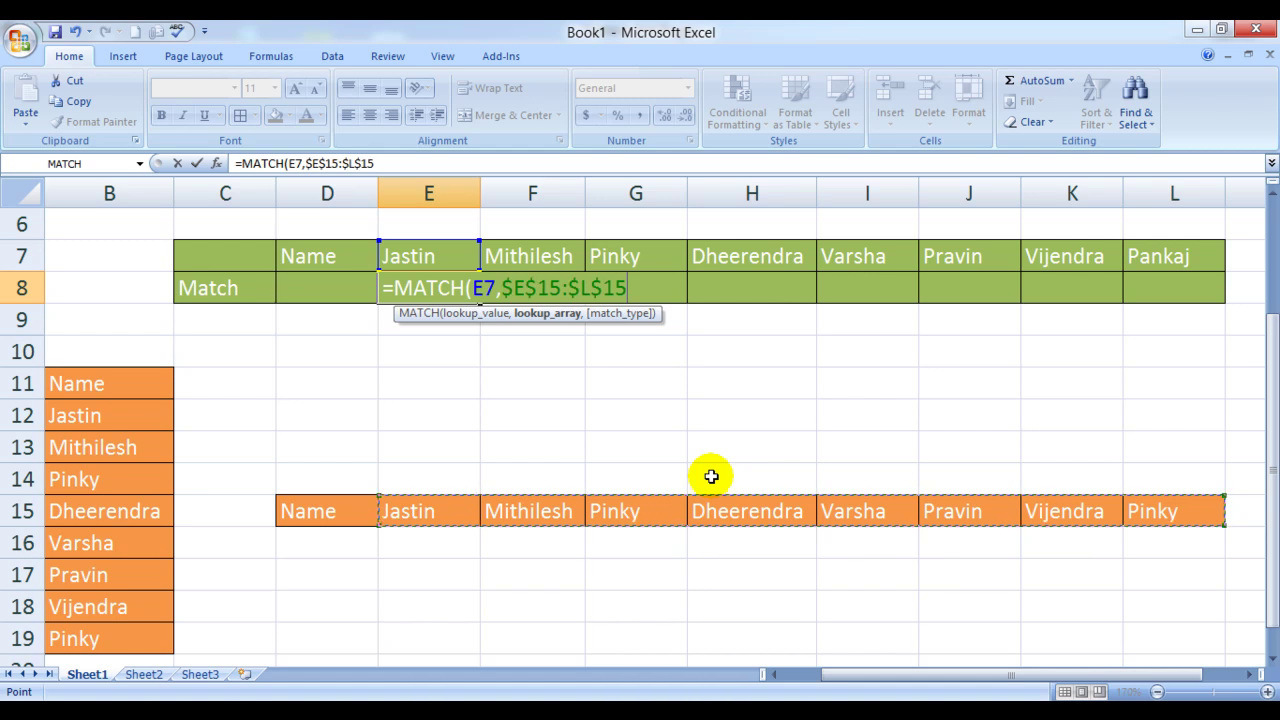
pyautogui.write(',')
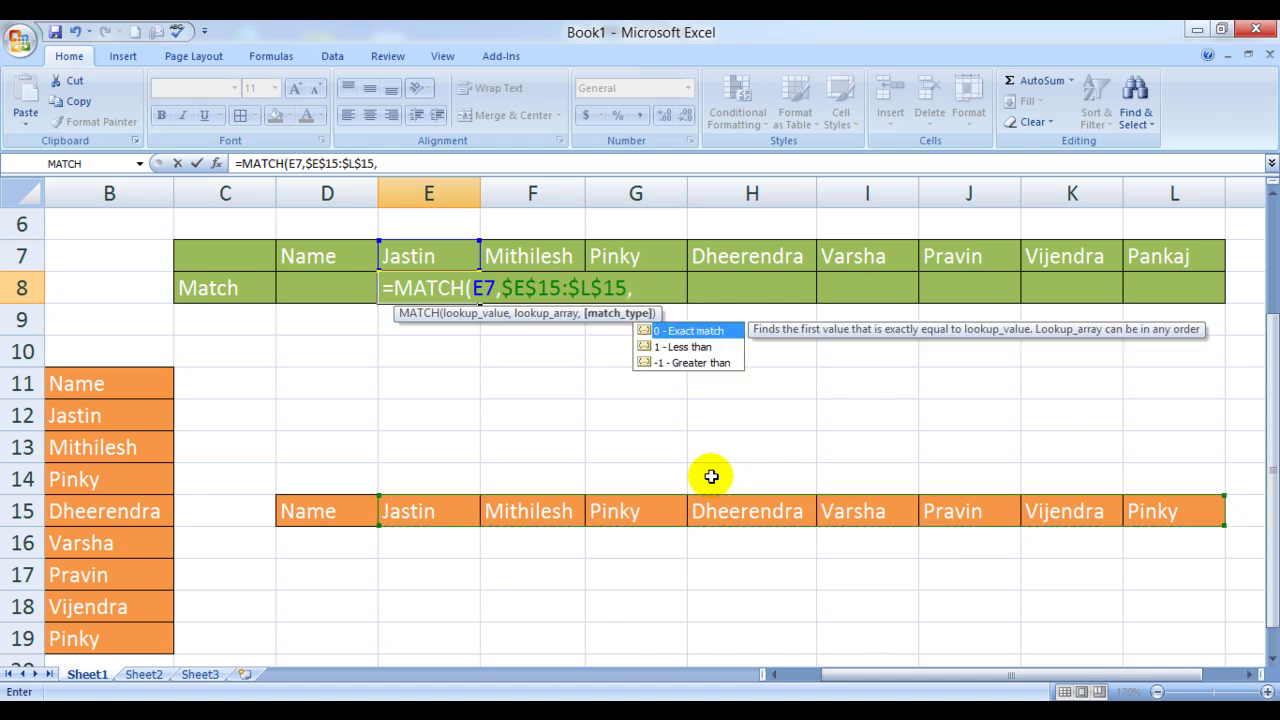
pyautogui.write('0)')
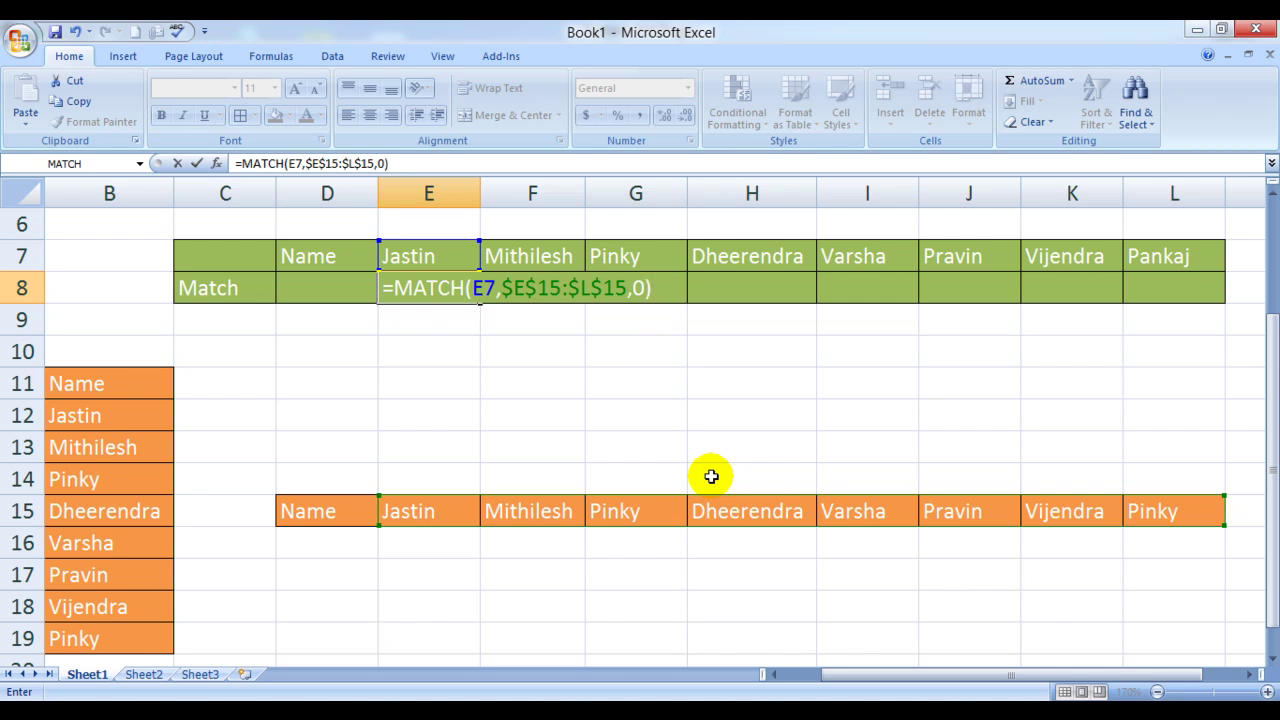
pyautogui.press('Return')
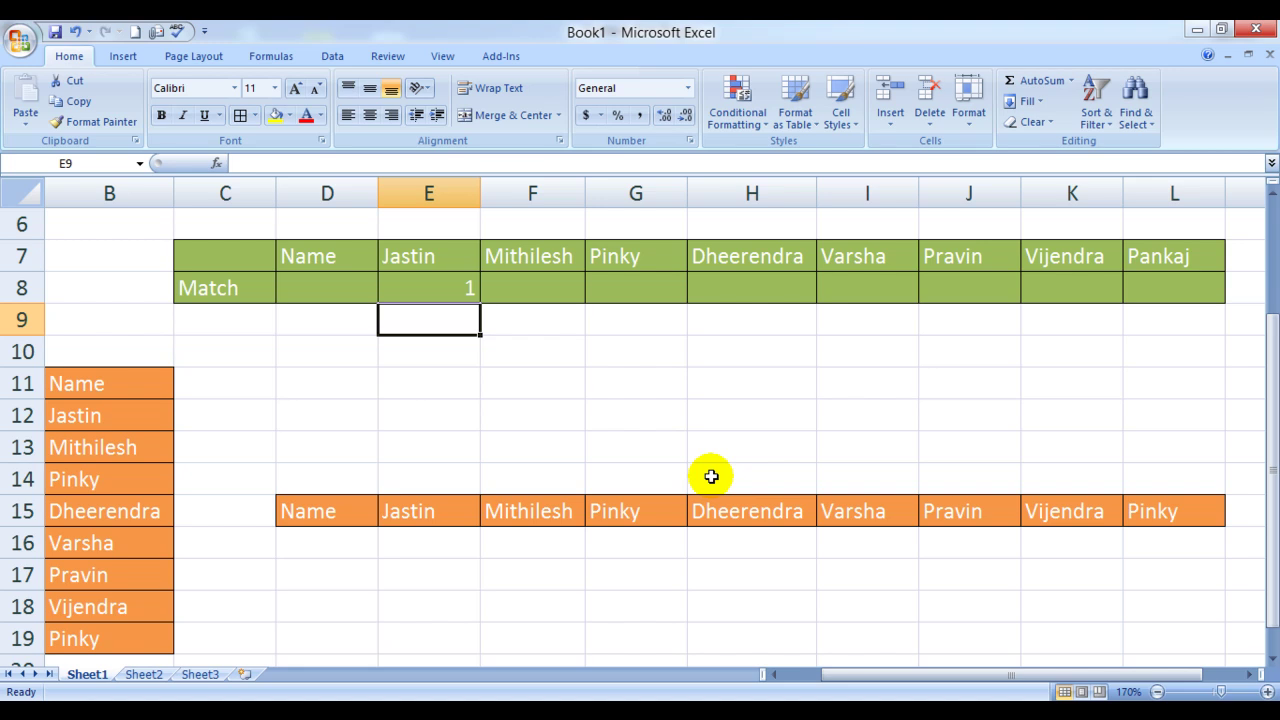
# Step: Copy E8's formula across F8:L8 for results 2–7 and #N/A, then bring up the save dialog
pyautogui.press('Up')
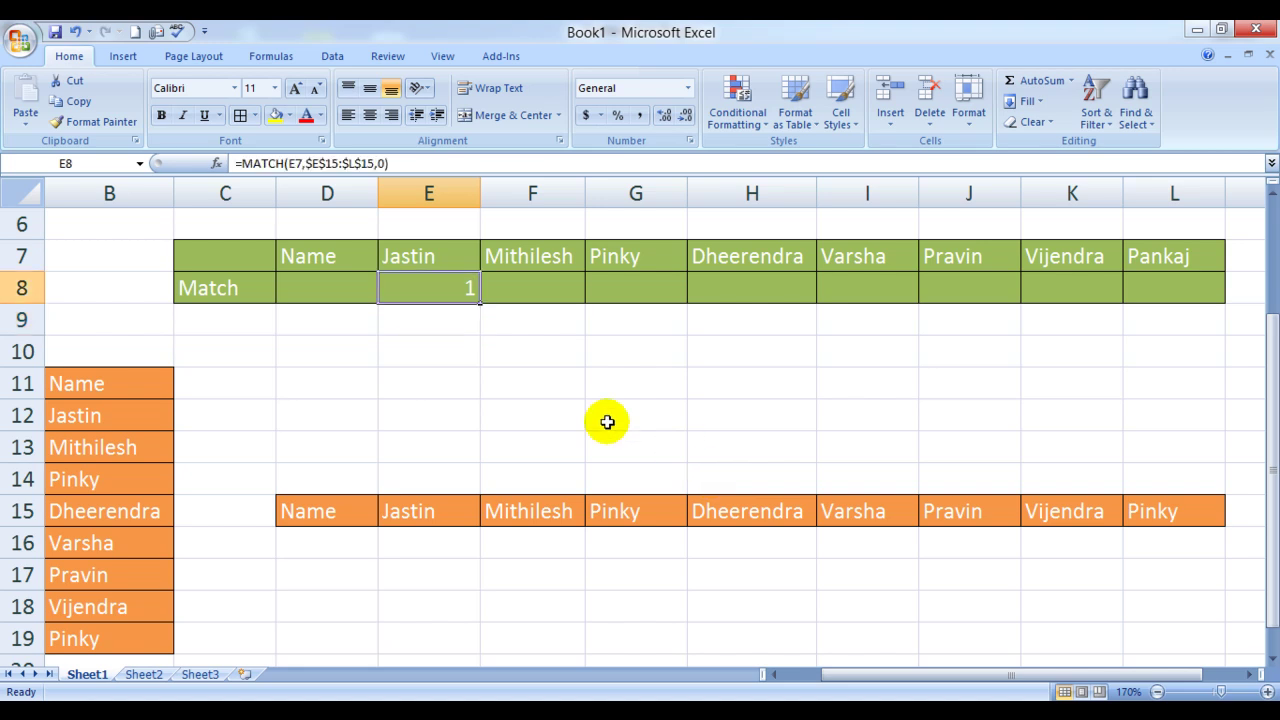
pyautogui.hotkey('ctrl', 'c')
pyautogui.press('Right')
pyautogui.hotkey('shift', 'Right')
pyautogui.hotkey('shift', 'Right')
pyautogui.hotkey('shift', 'Right')
pyautogui.hotkey('shift', 'Right')
pyautogui.hotkey('shift', 'Right')
pyautogui.hotkey('shift', 'Right')
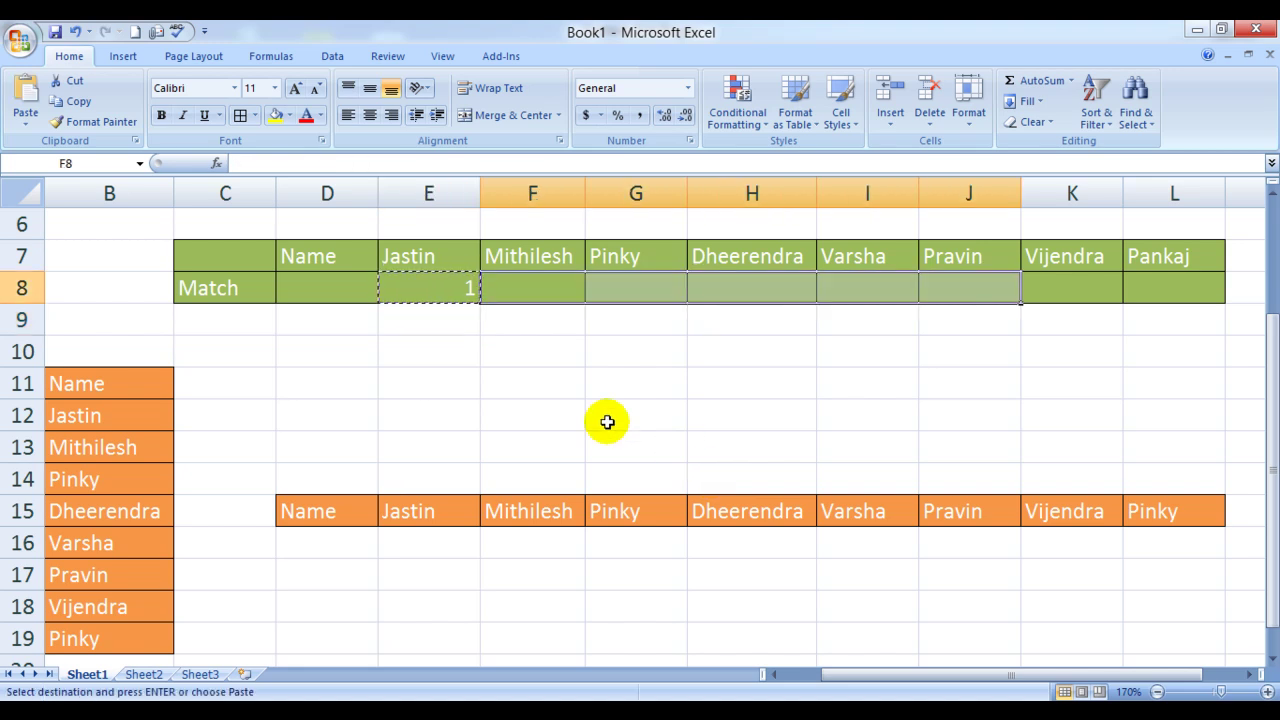
pyautogui.hotkey('ctrl', 'v')
pyautogui.press('Down')
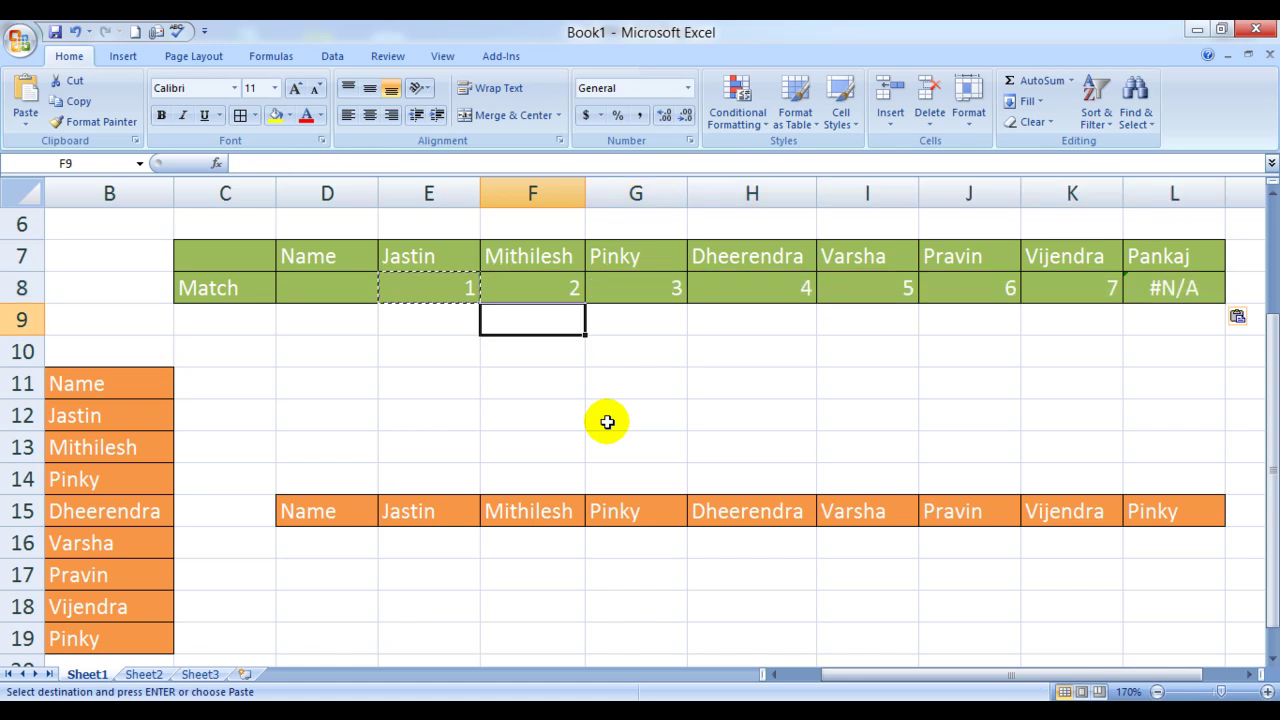
pyautogui.press('Escape')
pyautogui.press('Down')
pyautogui.hotkey('ctrl', 's')
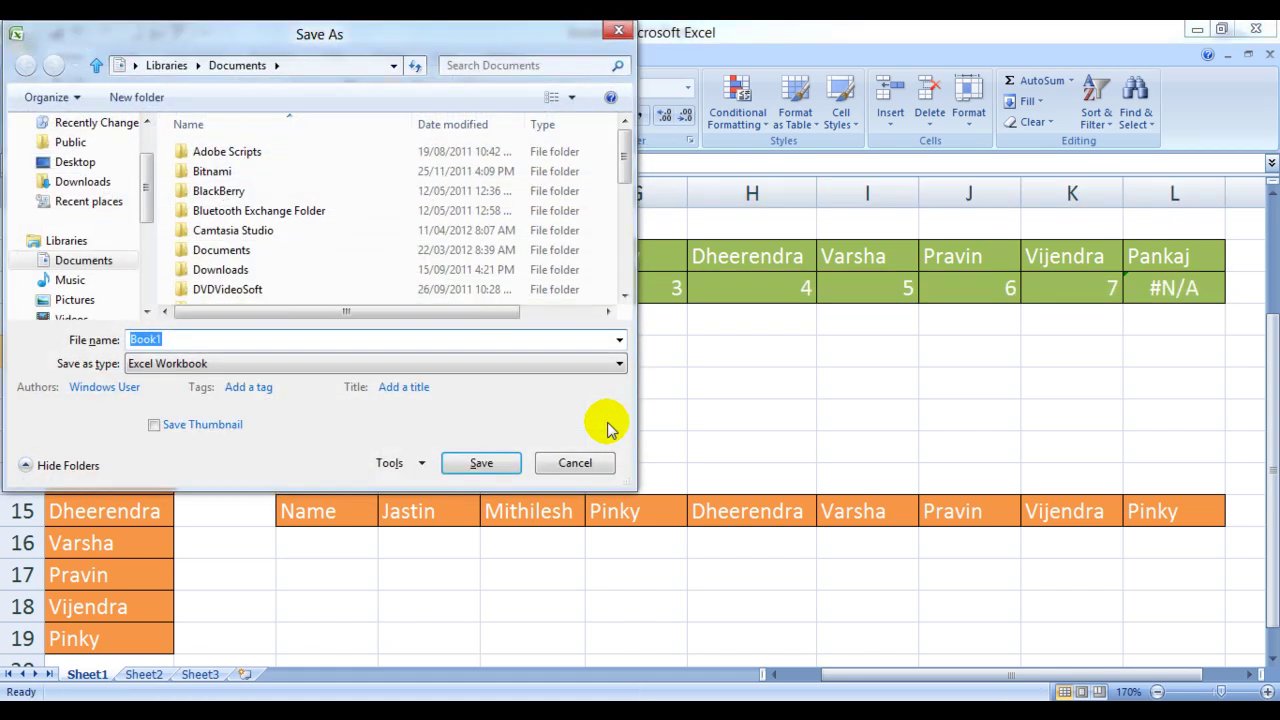
# Step: Close the Save As dialog without saving
pyautogui.click(620, 31)
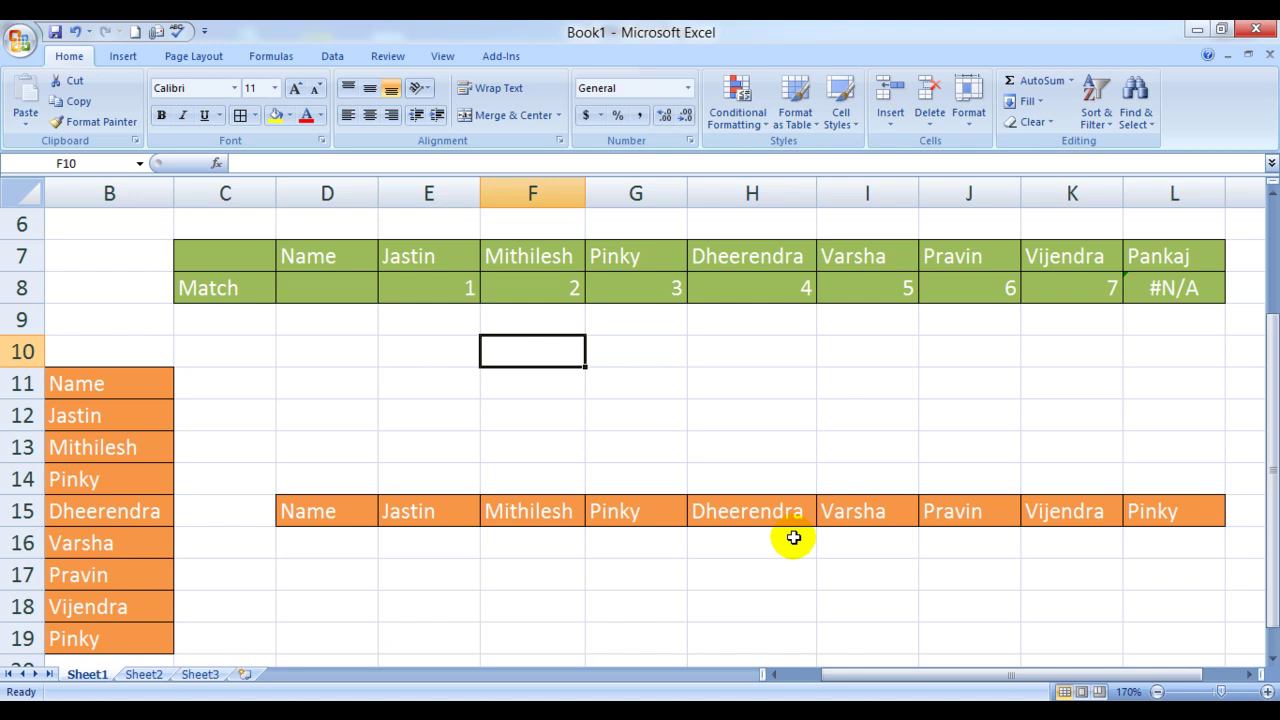
pyautogui.press('Right')
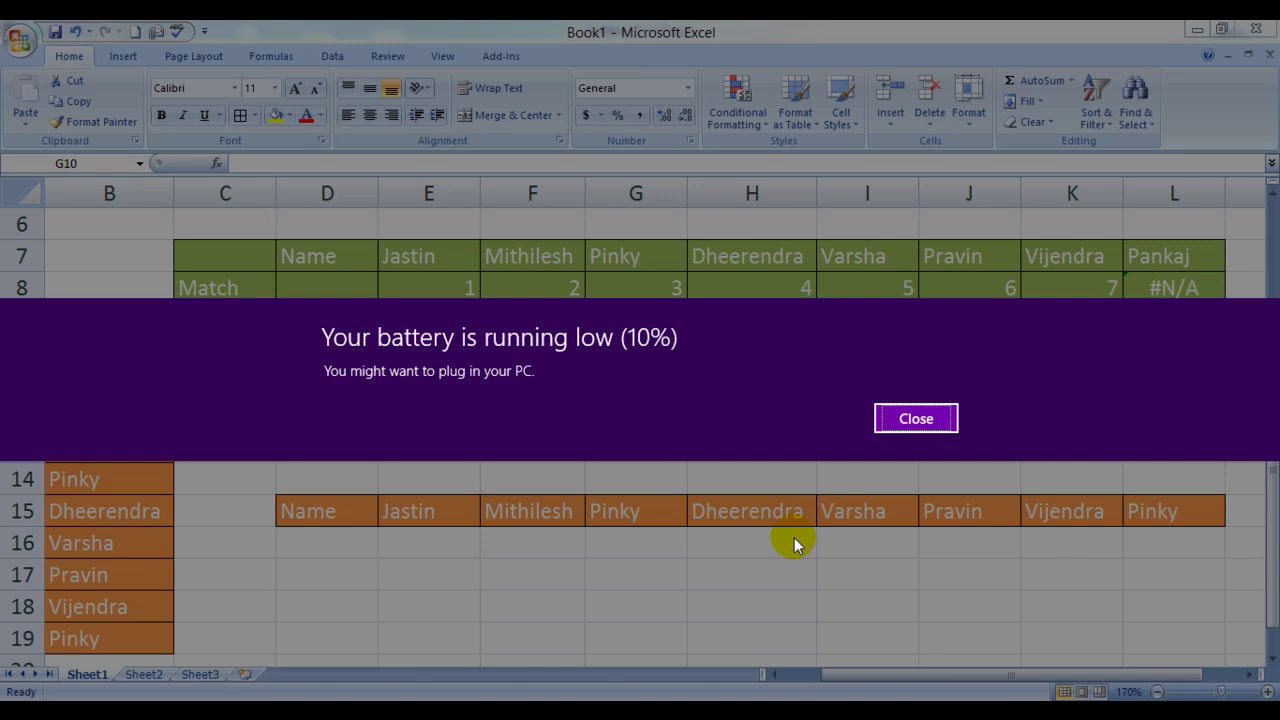
pyautogui.click(914, 418)
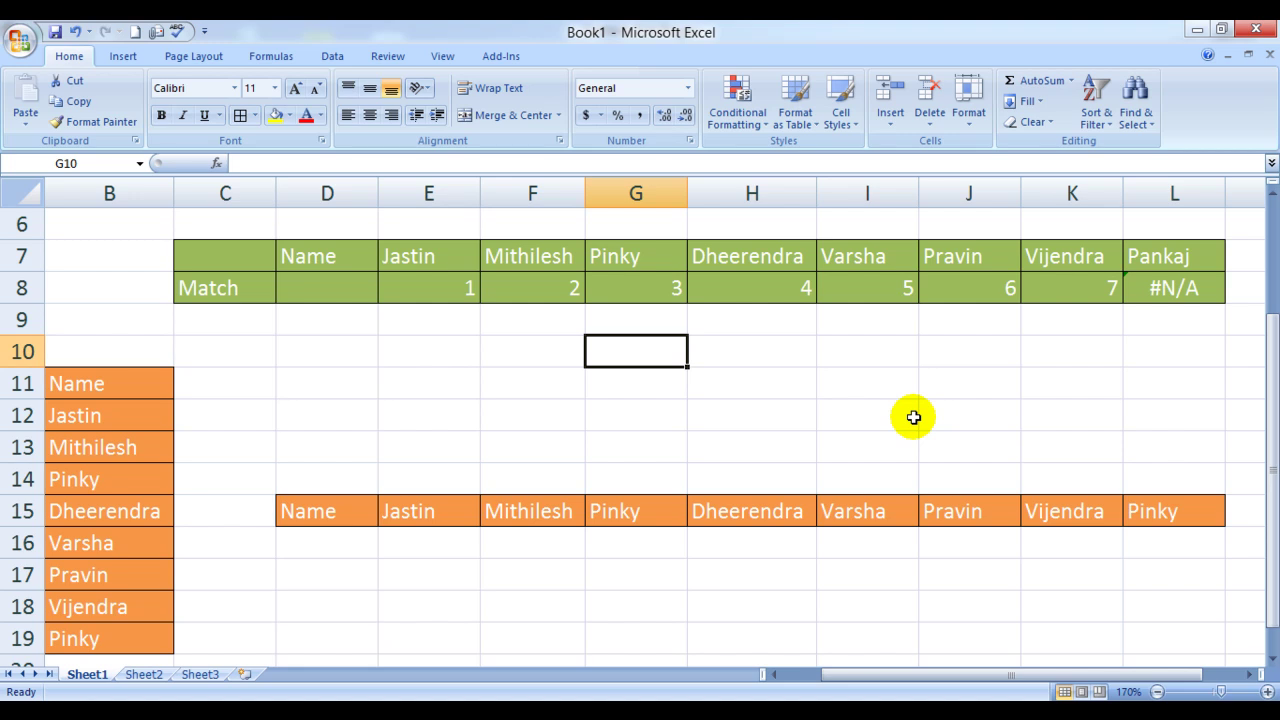